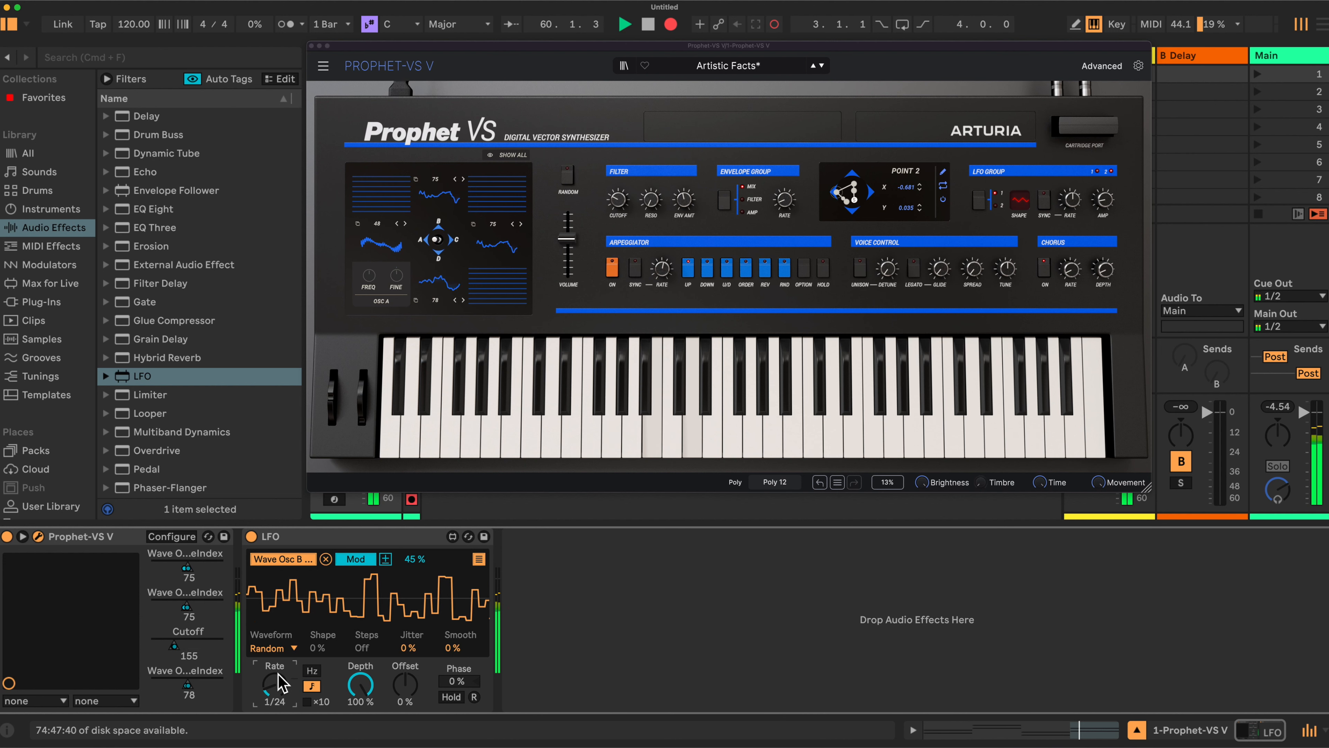
Switch the LFO rate to Hz, enable the ×10 multiplier and bring the rate to about 1.84 Hz
left_click(313, 671)
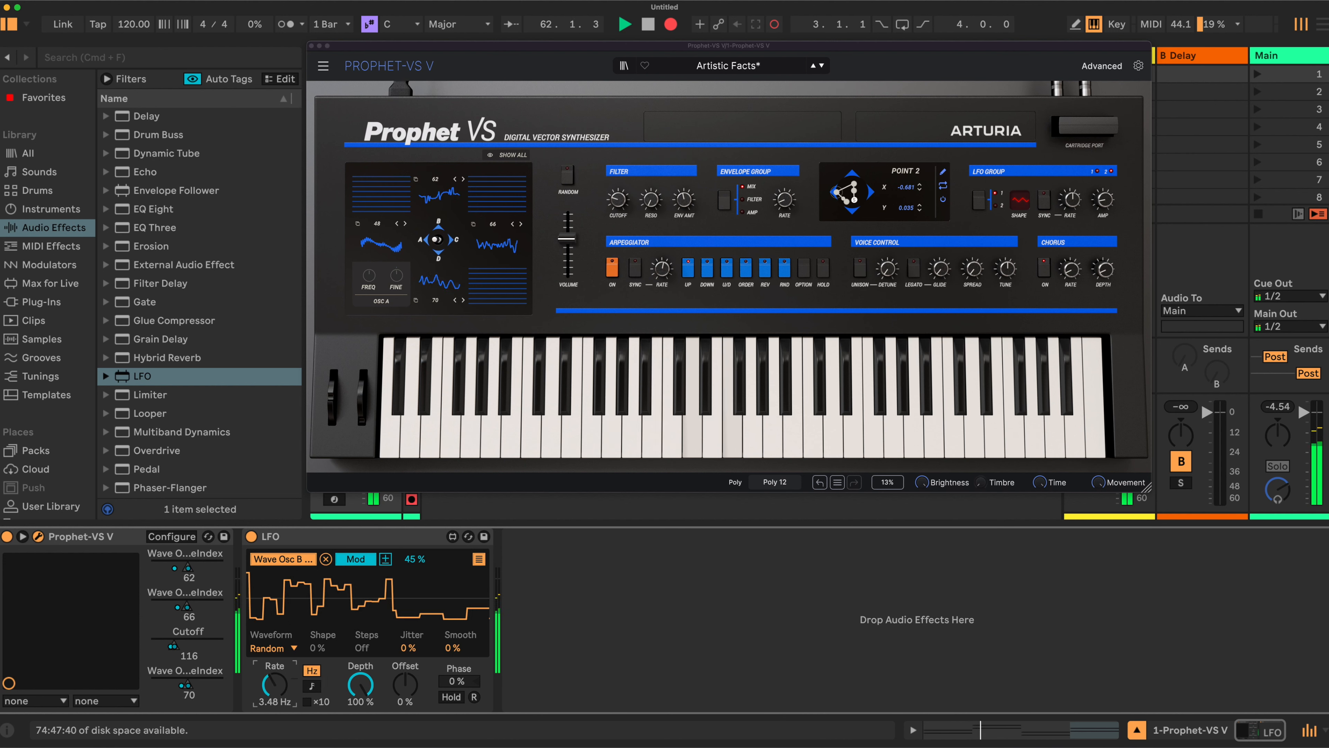
left_click_drag(275, 683, 275, 731)
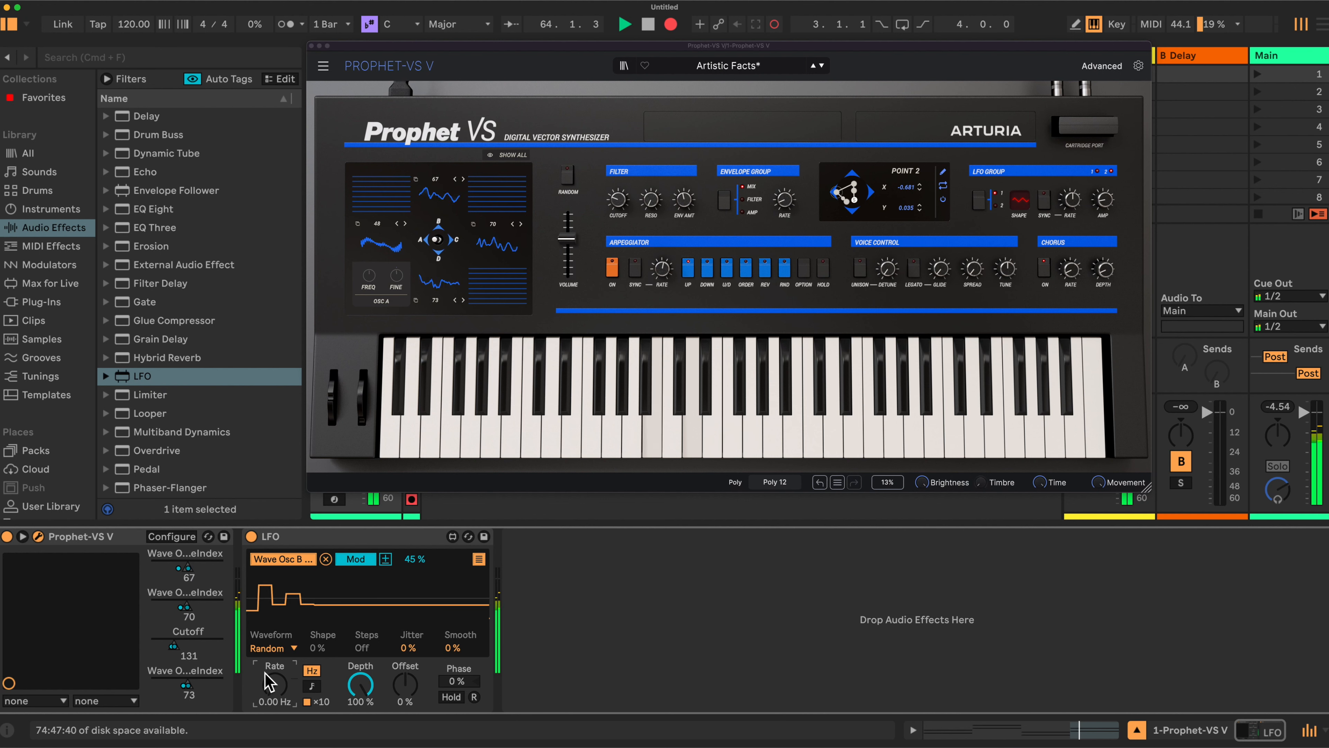
mouse_move(275, 684)
left_mouse_down()
mouse_move(275, 650)
mouse_move(275, 672)
left_mouse_up()
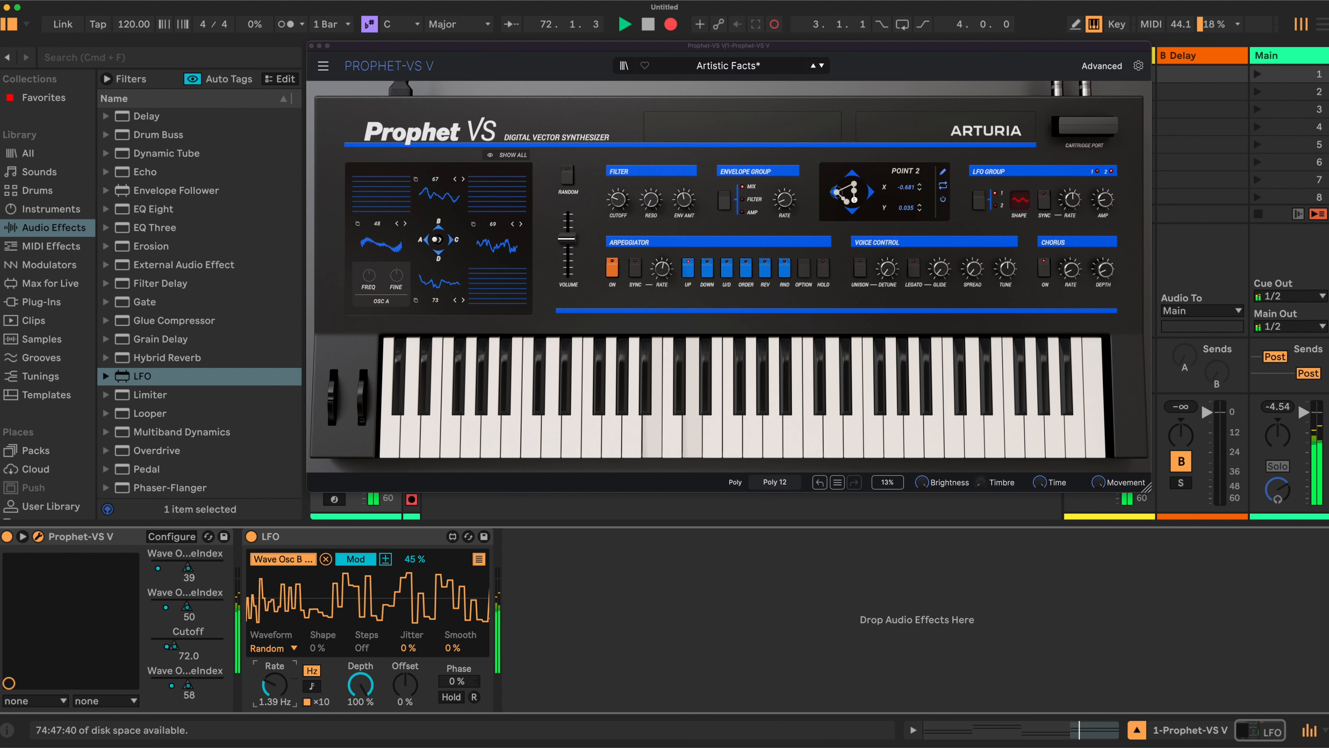
Change the LFO waveform to Bin and readjust the LFO rate
left_click(293, 649)
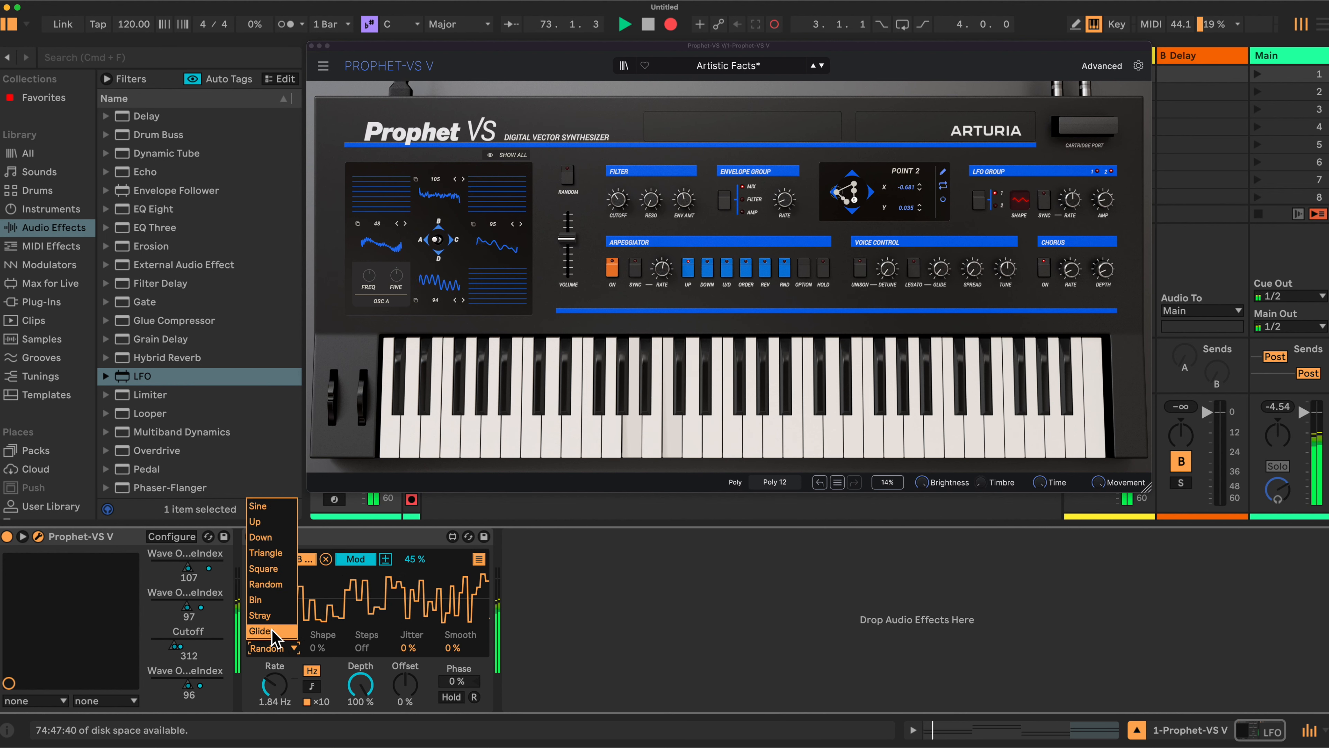
left_click(260, 601)
left_click_drag(275, 683, 274, 697)
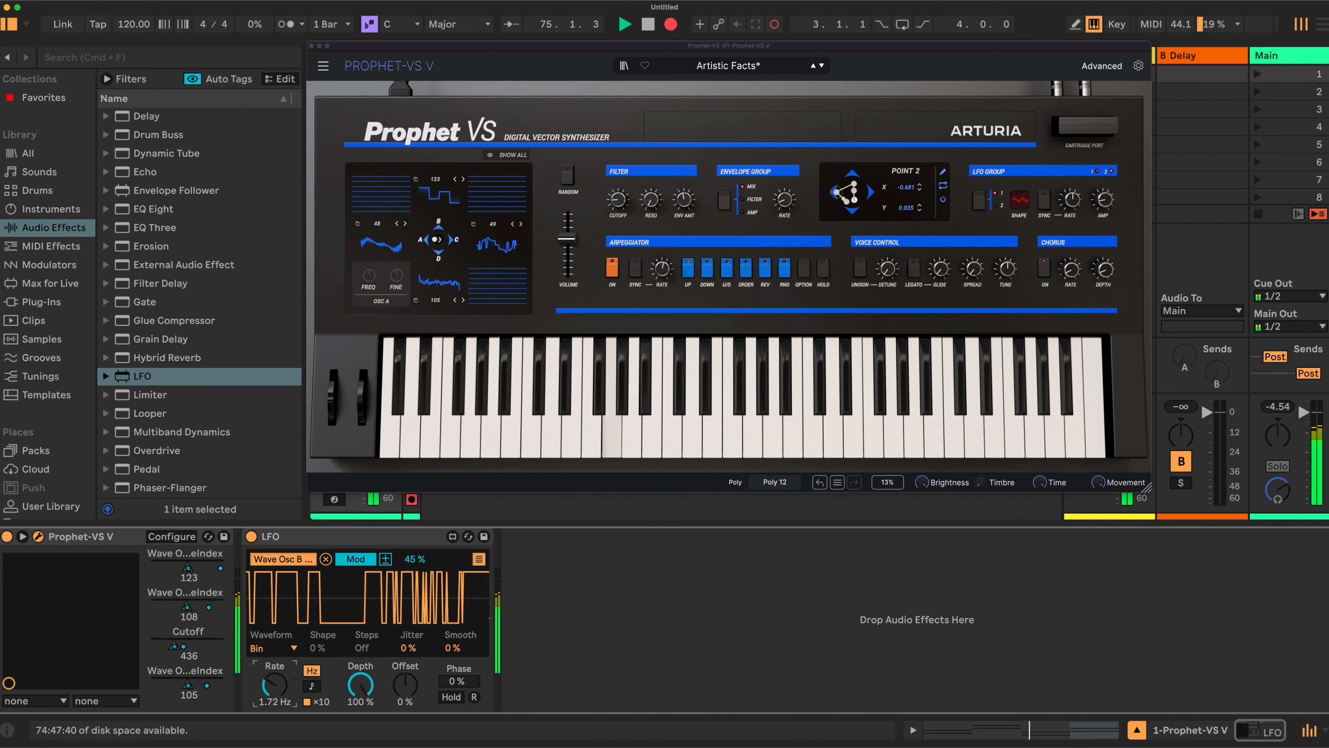
left_click(306, 689)
left_click_drag(274, 684, 274, 668)
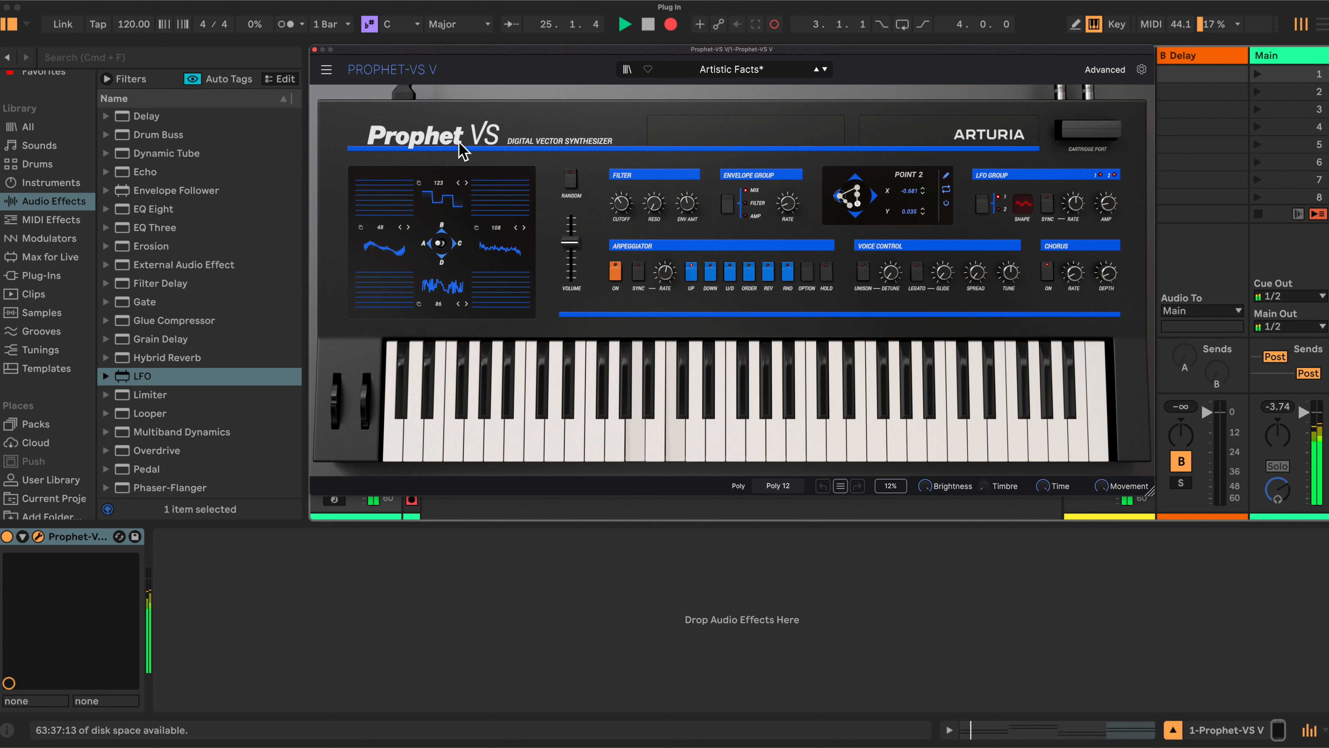
Examine the synth's modulation matrix destinations and the factory waveform list of oscillator B
left_click(1104, 70)
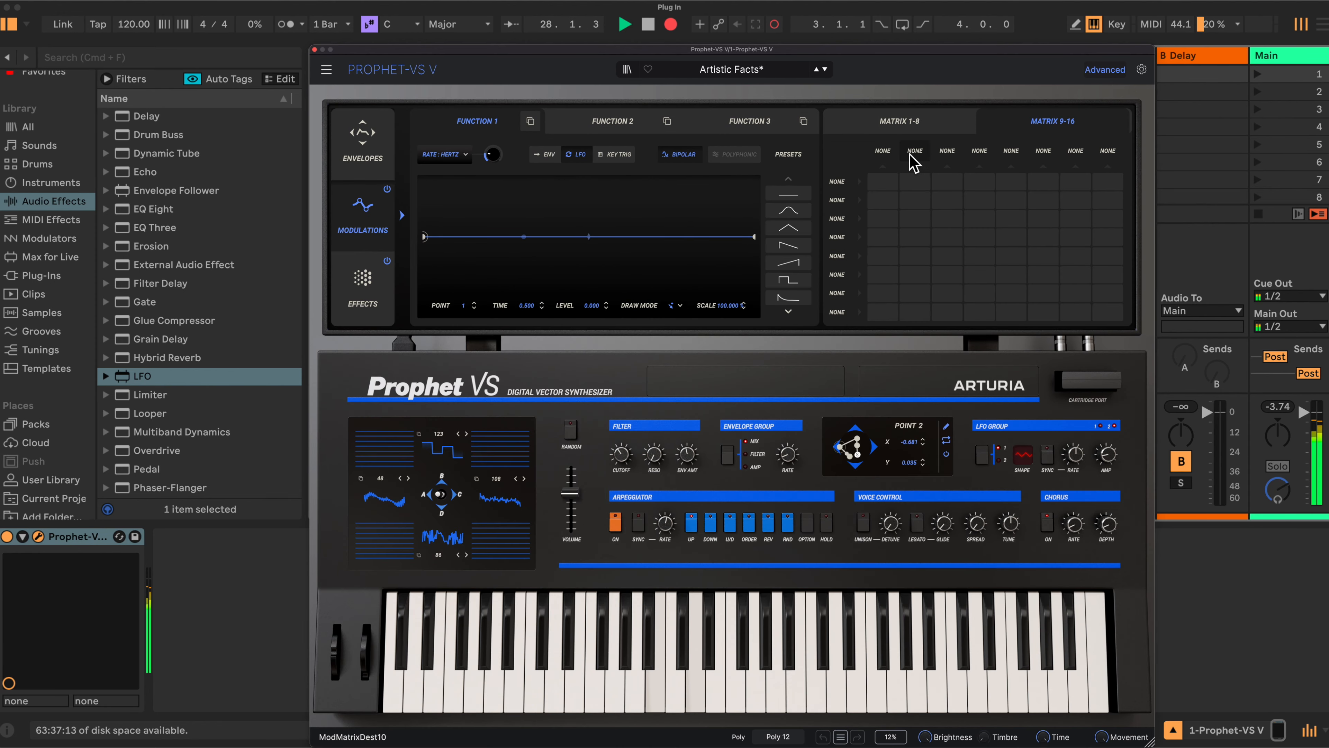
left_click(892, 152)
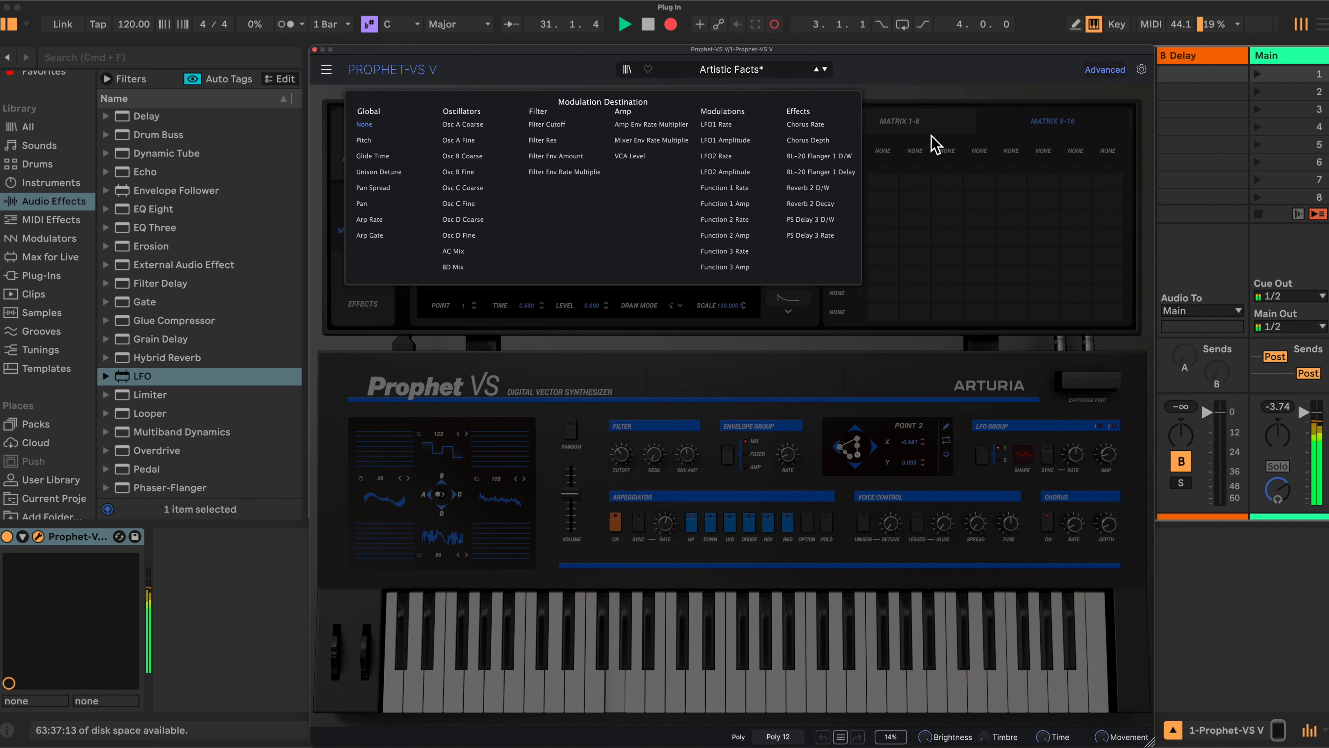
left_click(1106, 72)
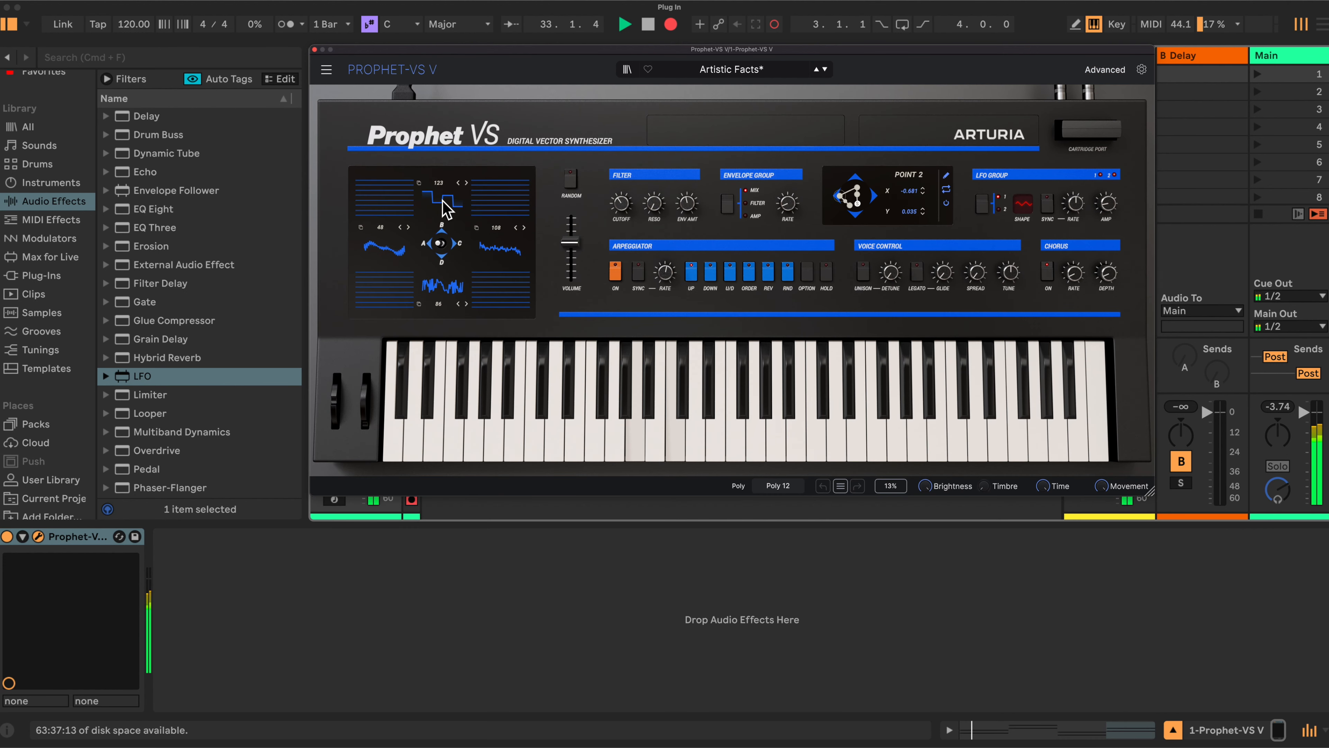
left_click(445, 198)
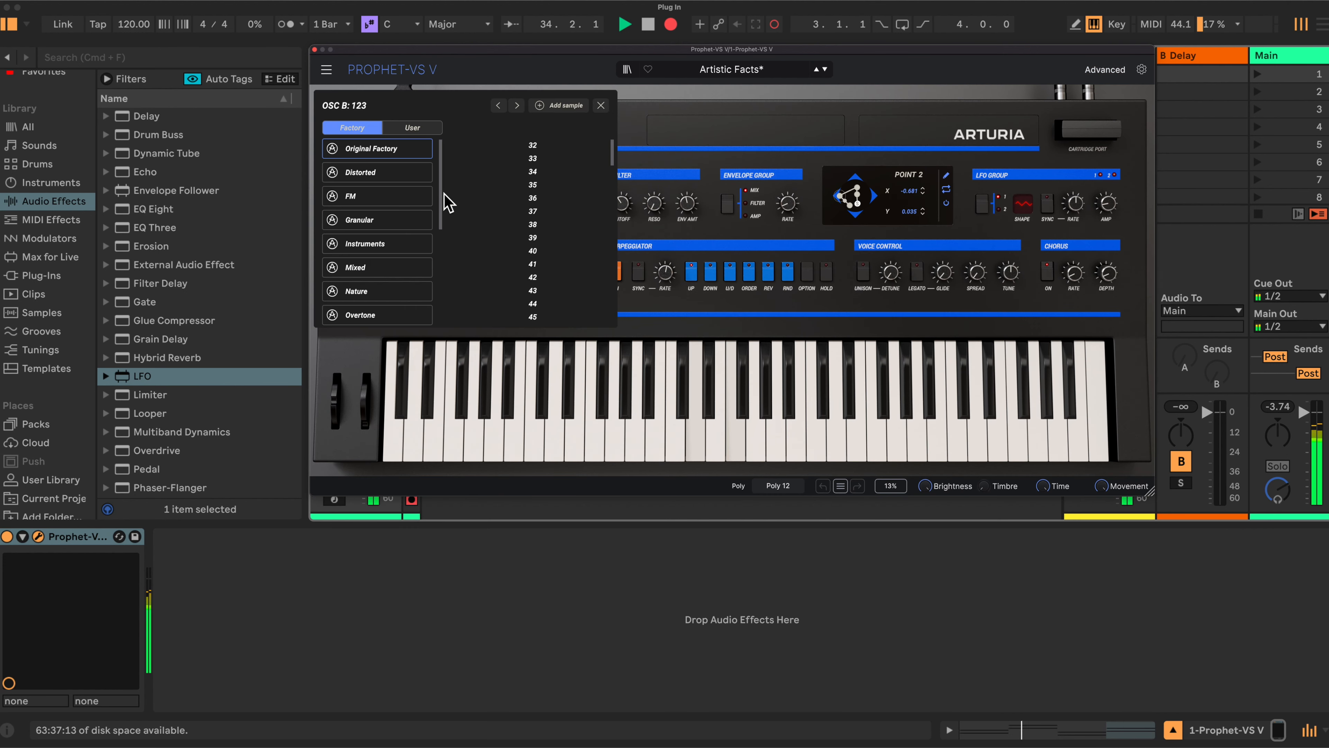
left_click(601, 106)
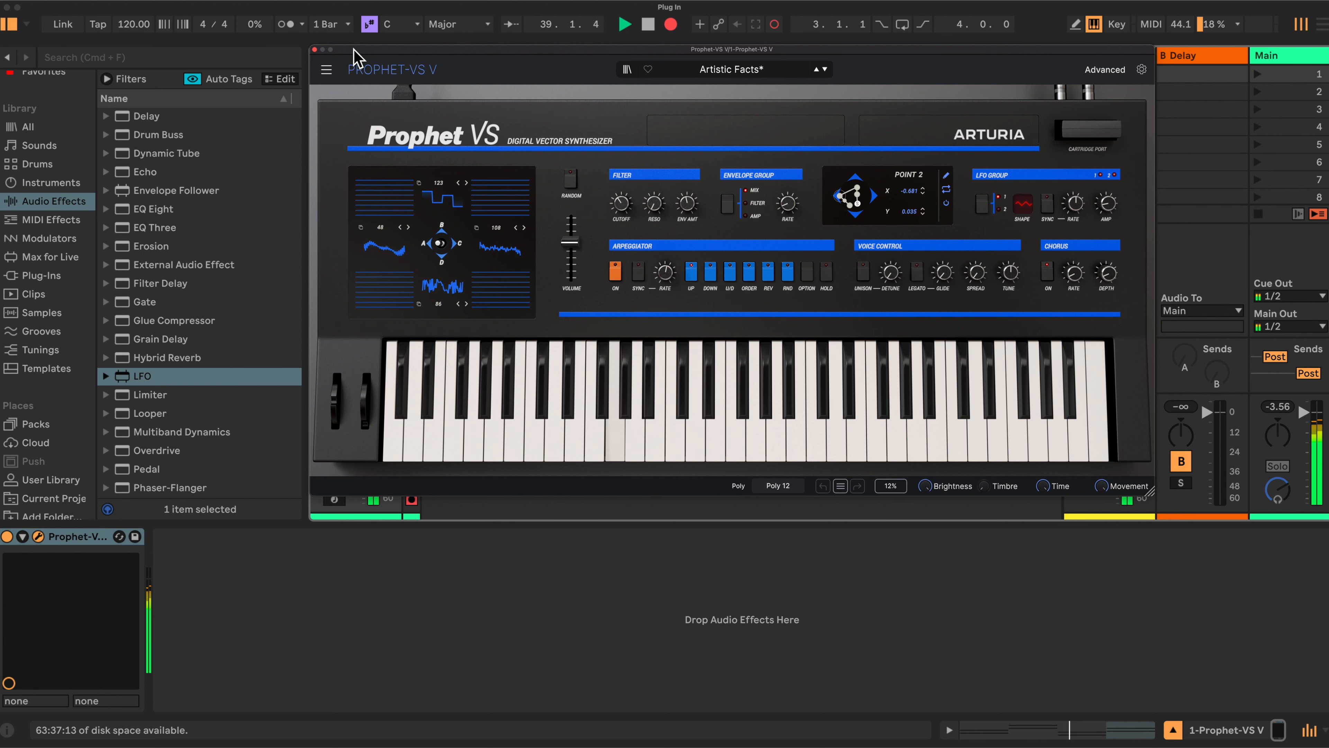
left_click_drag(355, 49, 402, 49)
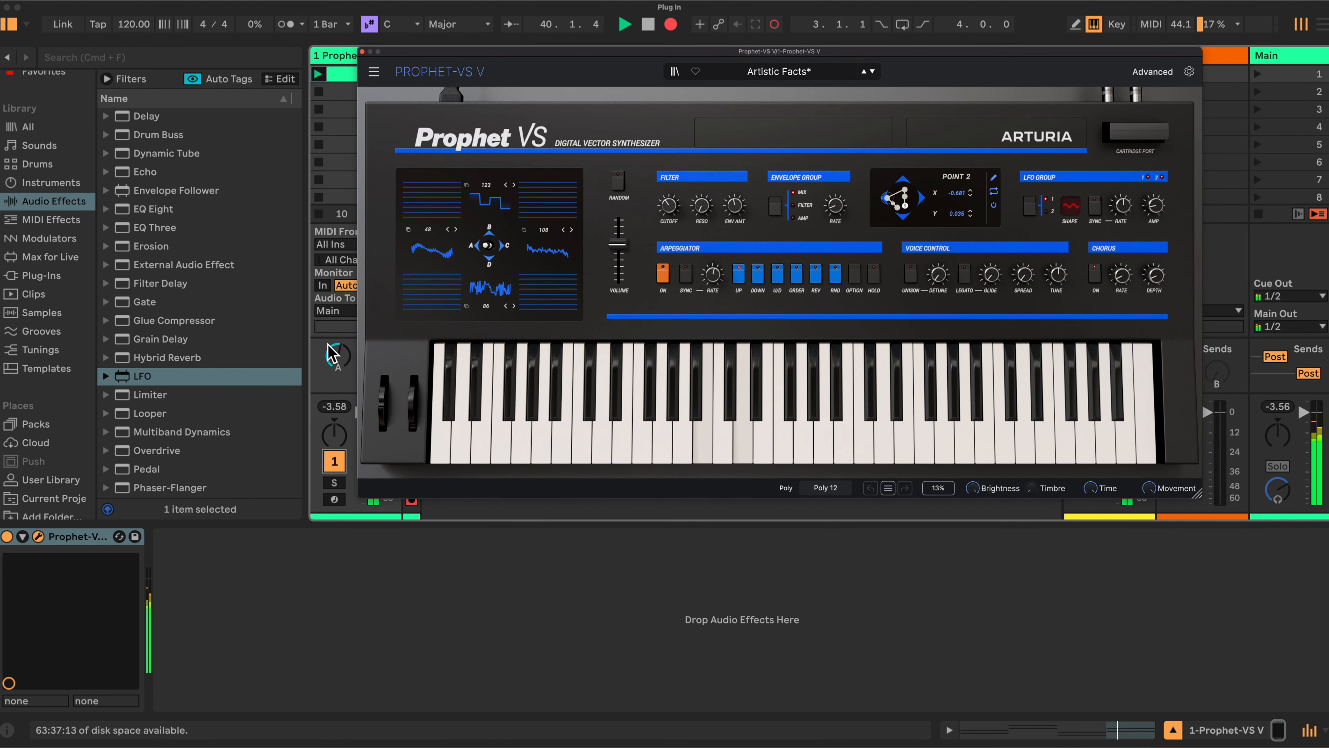
left_click_drag(424, 50, 370, 53)
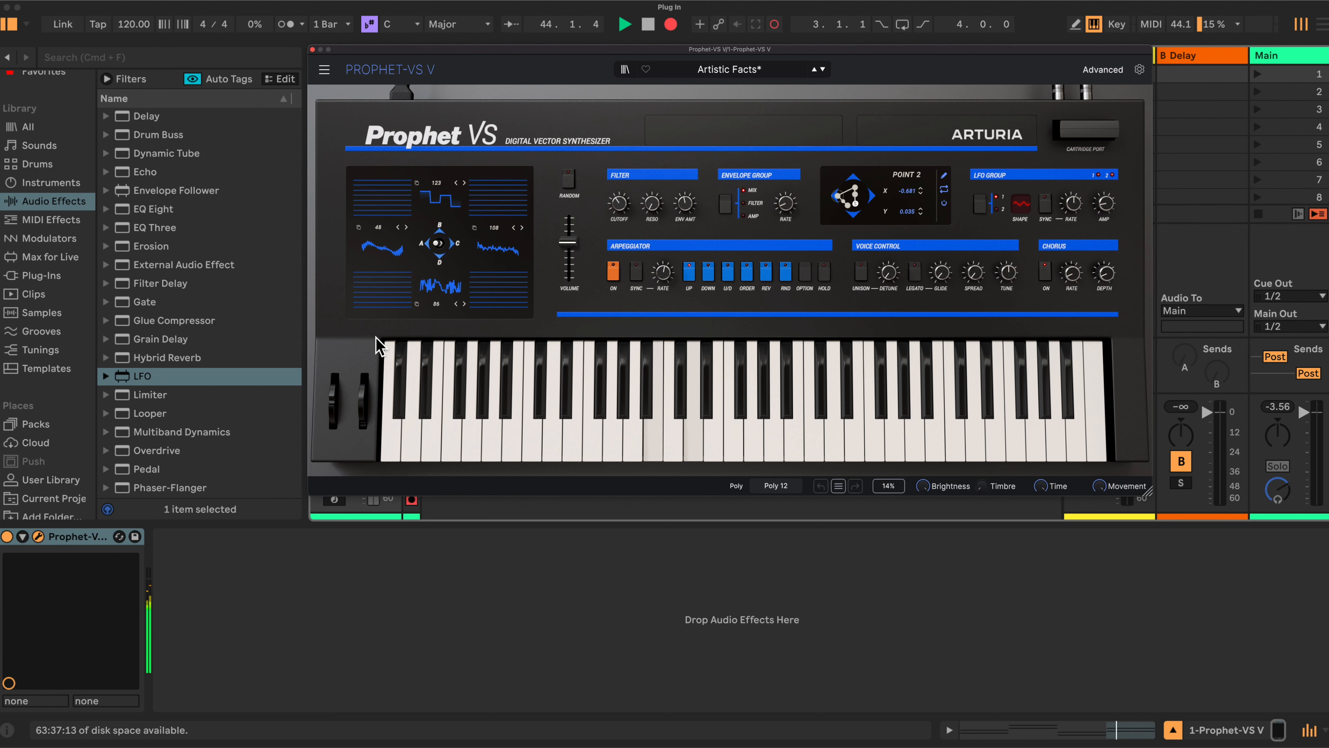
mouse_move(439, 213)
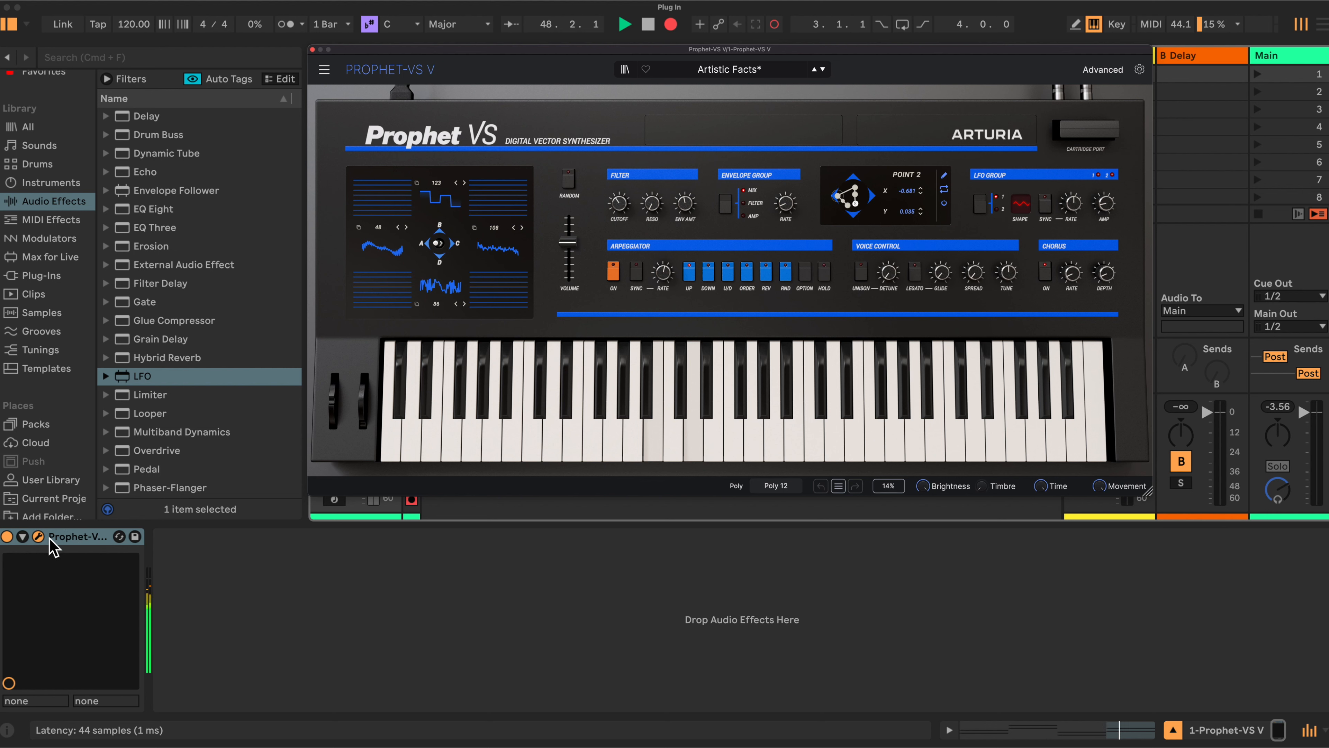
Unfold the Prophet-VS V device's parameter panel and add an LFO device after it
left_click(22, 537)
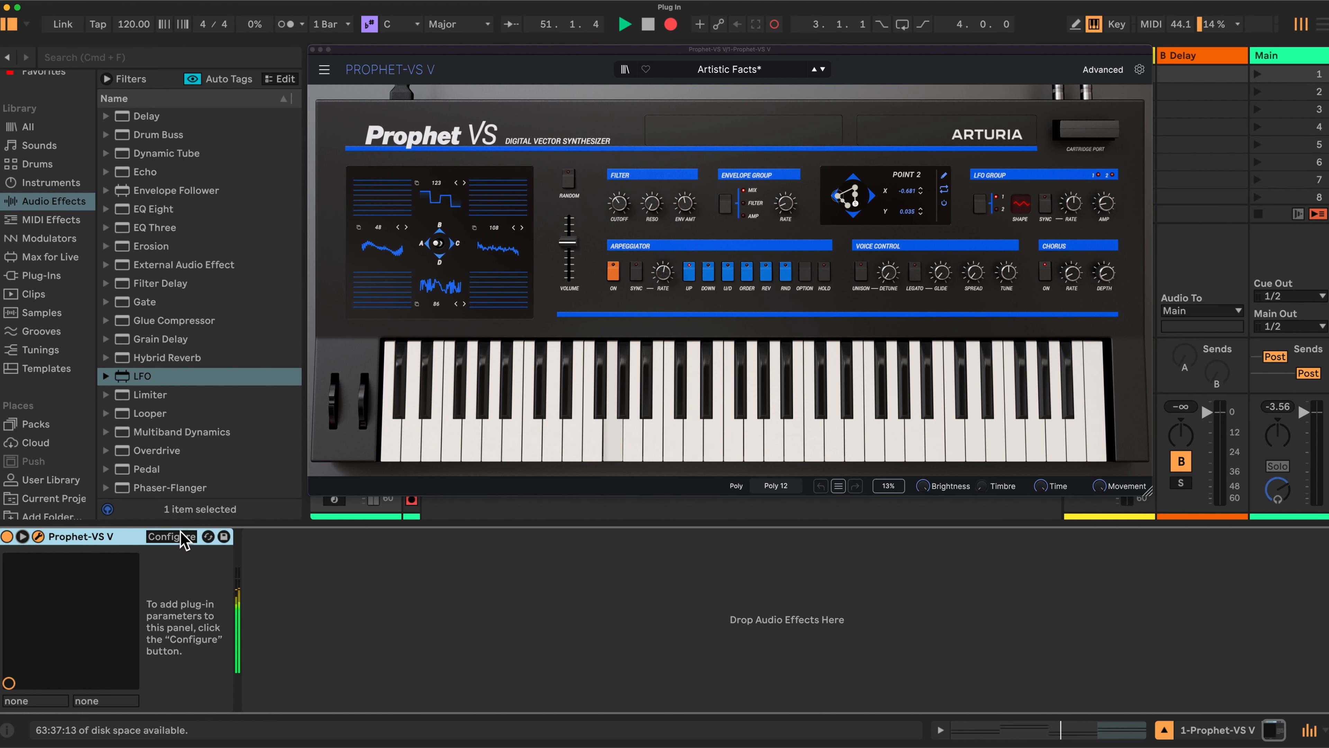
left_click(38, 537)
left_click(38, 537)
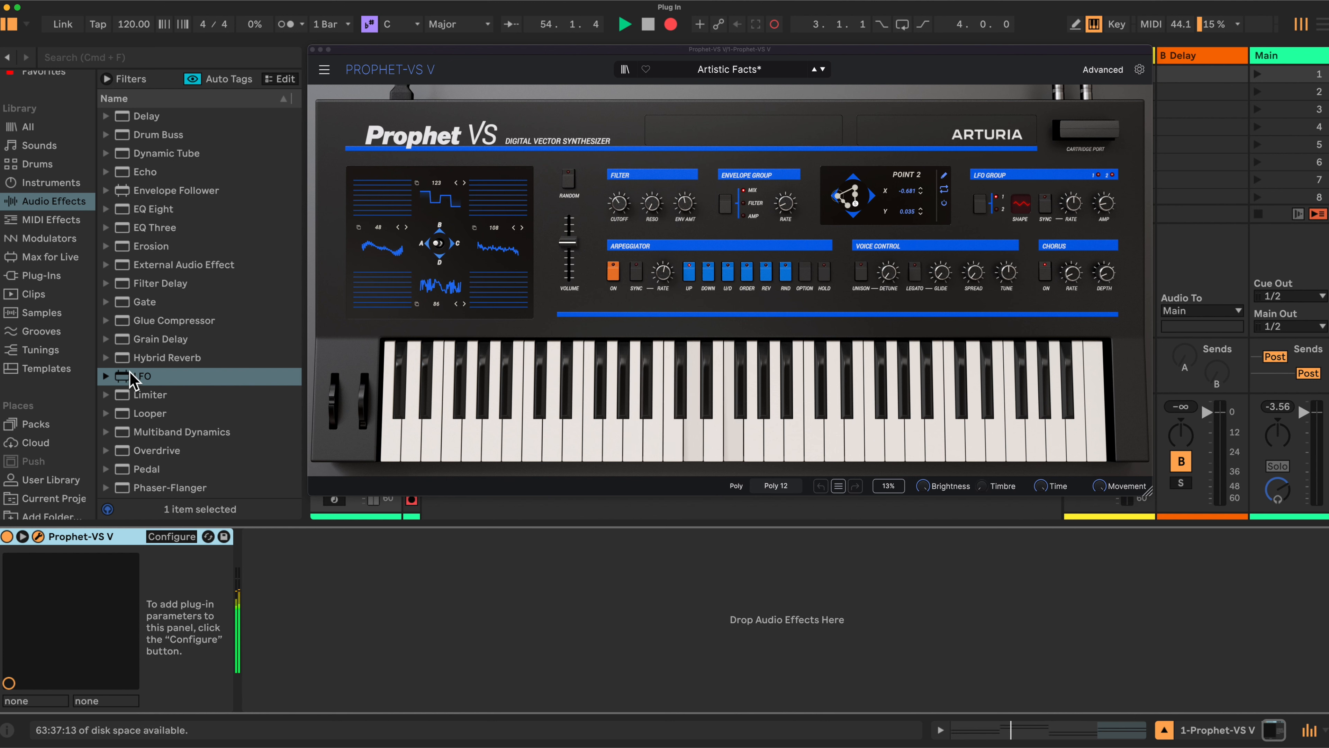
left_click_drag(131, 380, 311, 594)
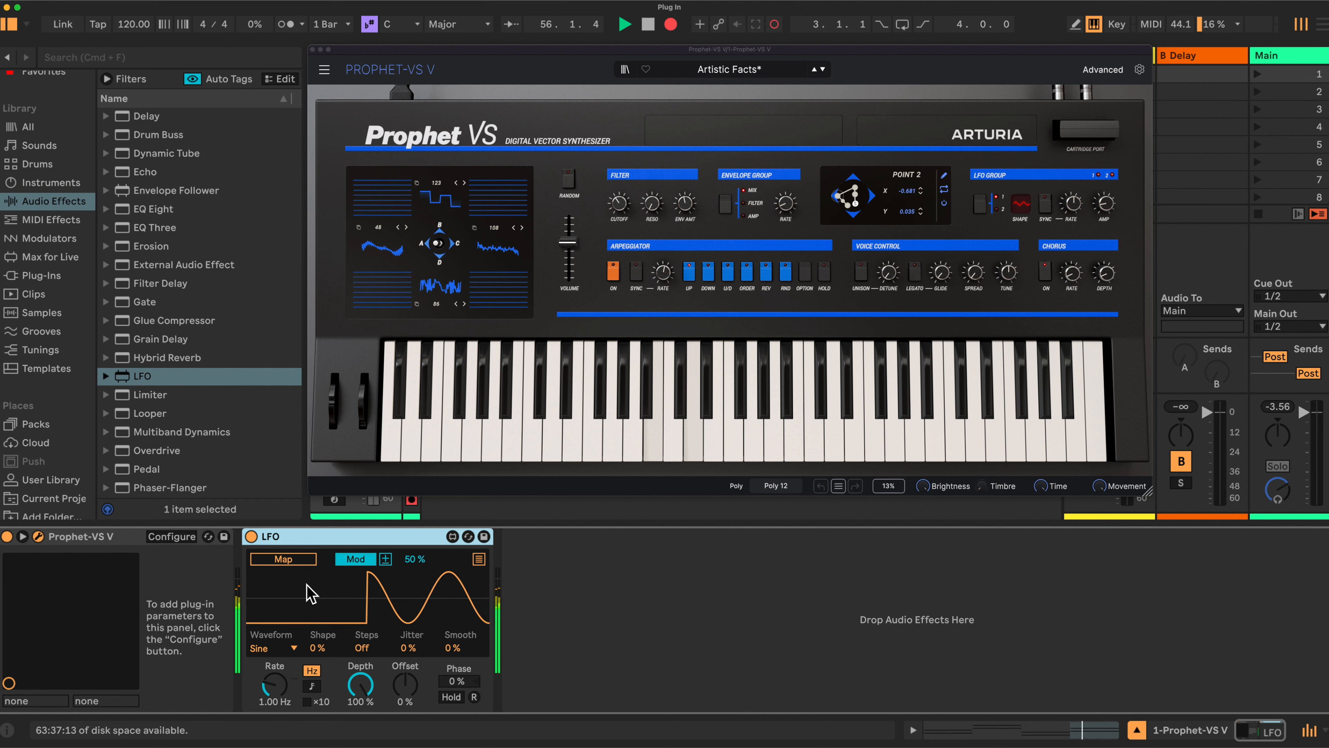
Add oscillator B's wave index to the Prophet-VS V device's configured parameters by choosing factory waveform 64
left_click(173, 537)
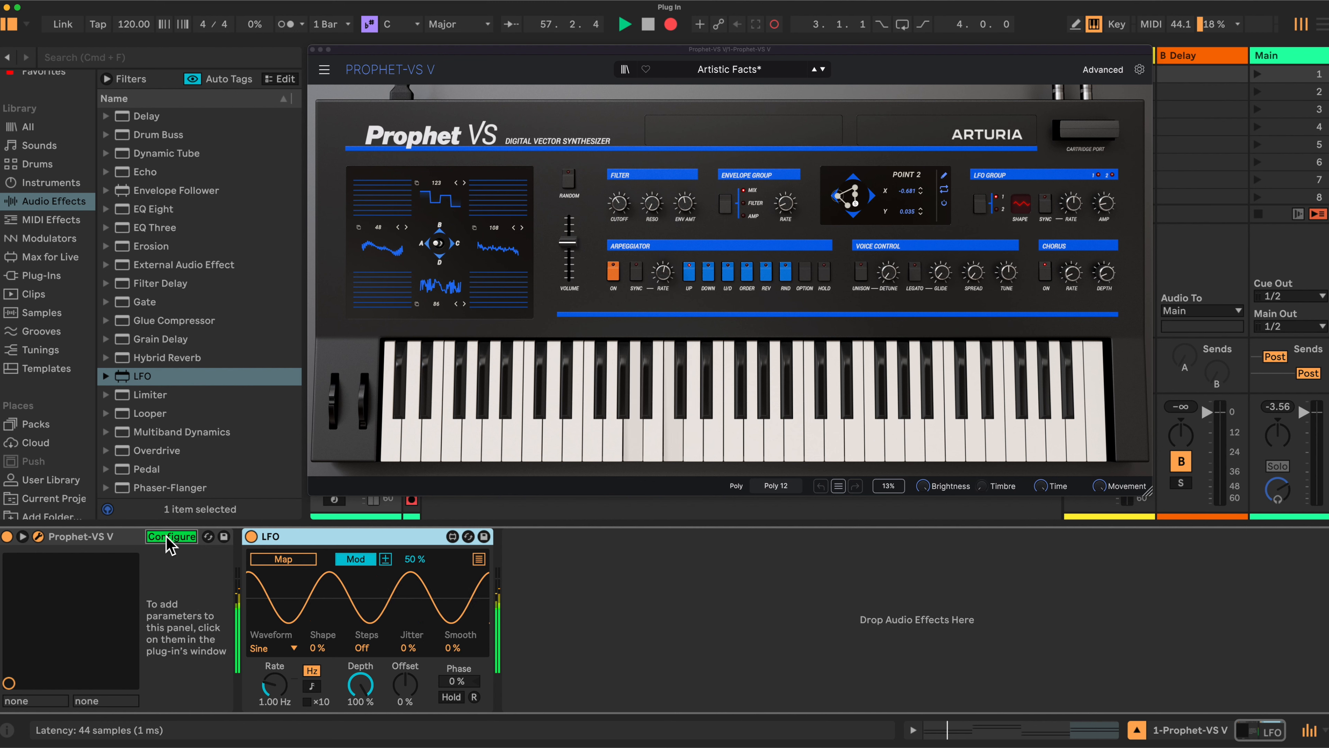
left_click(436, 205)
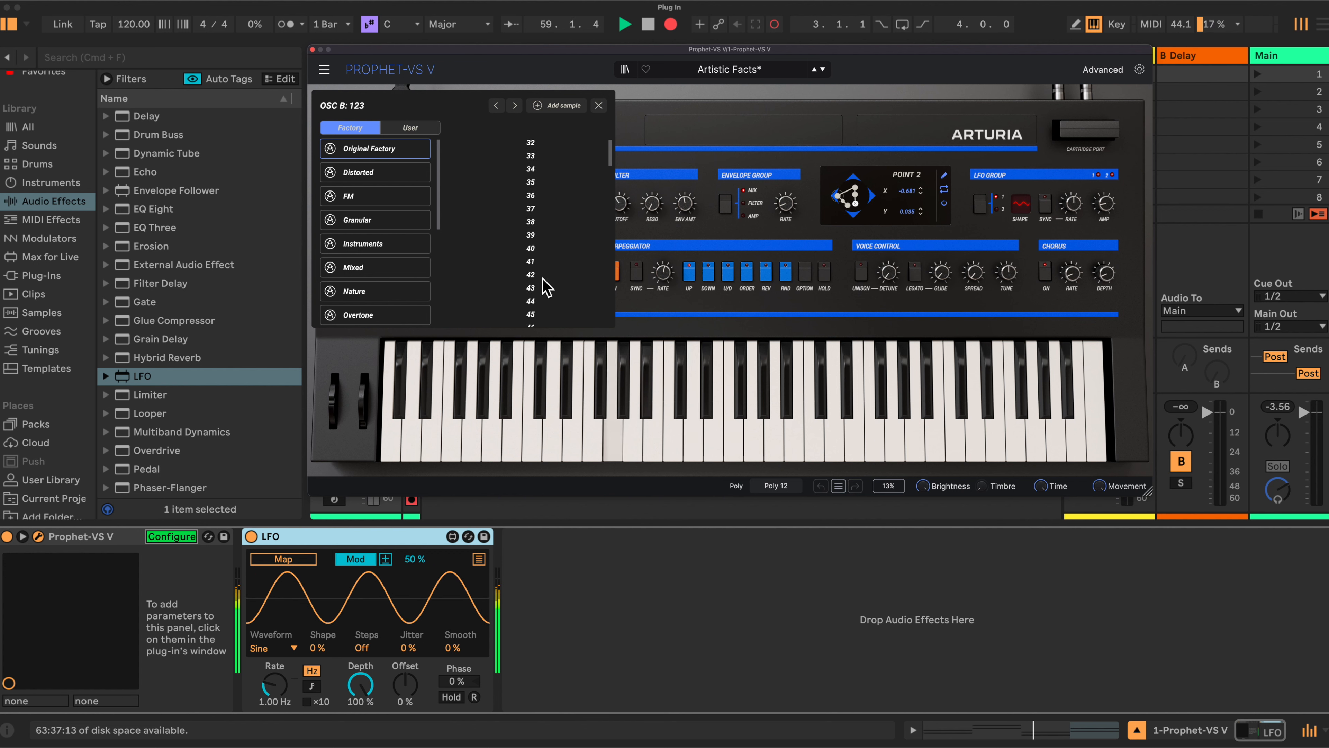
scroll(546, 287, "down", 6)
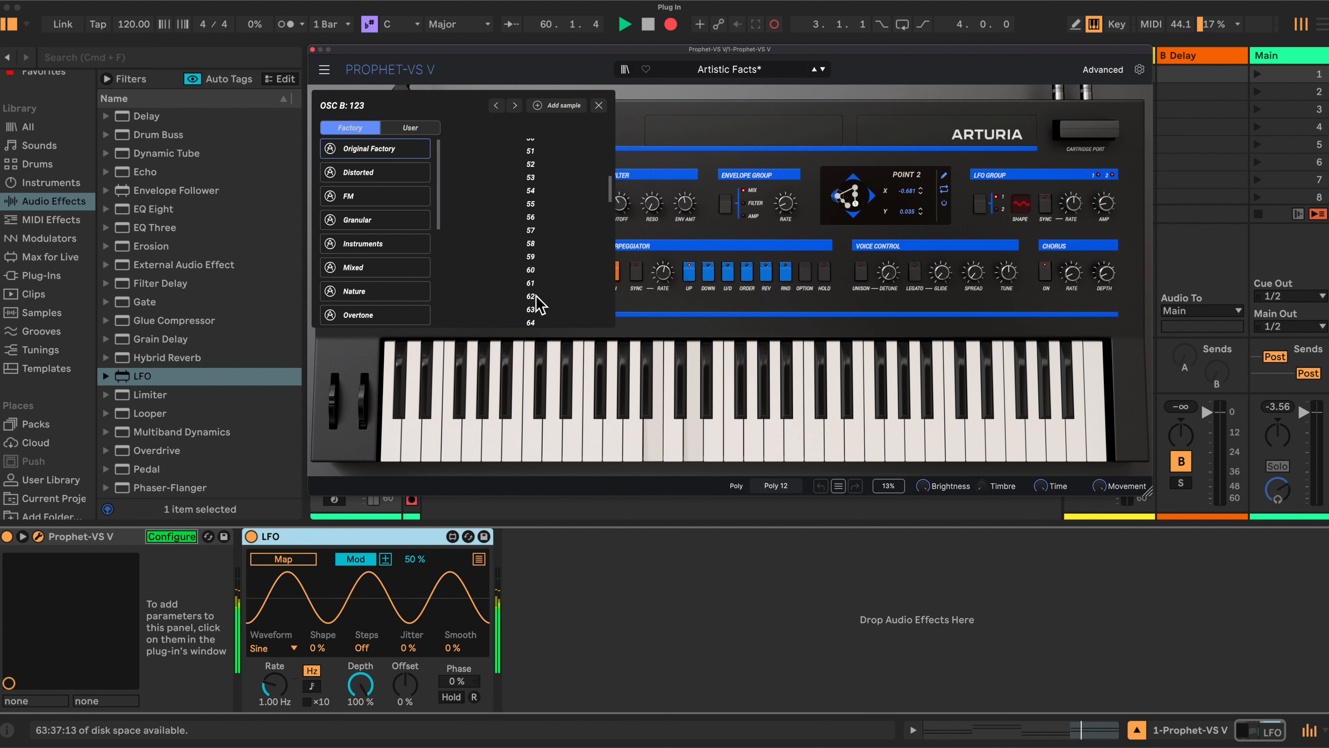
left_click(530, 322)
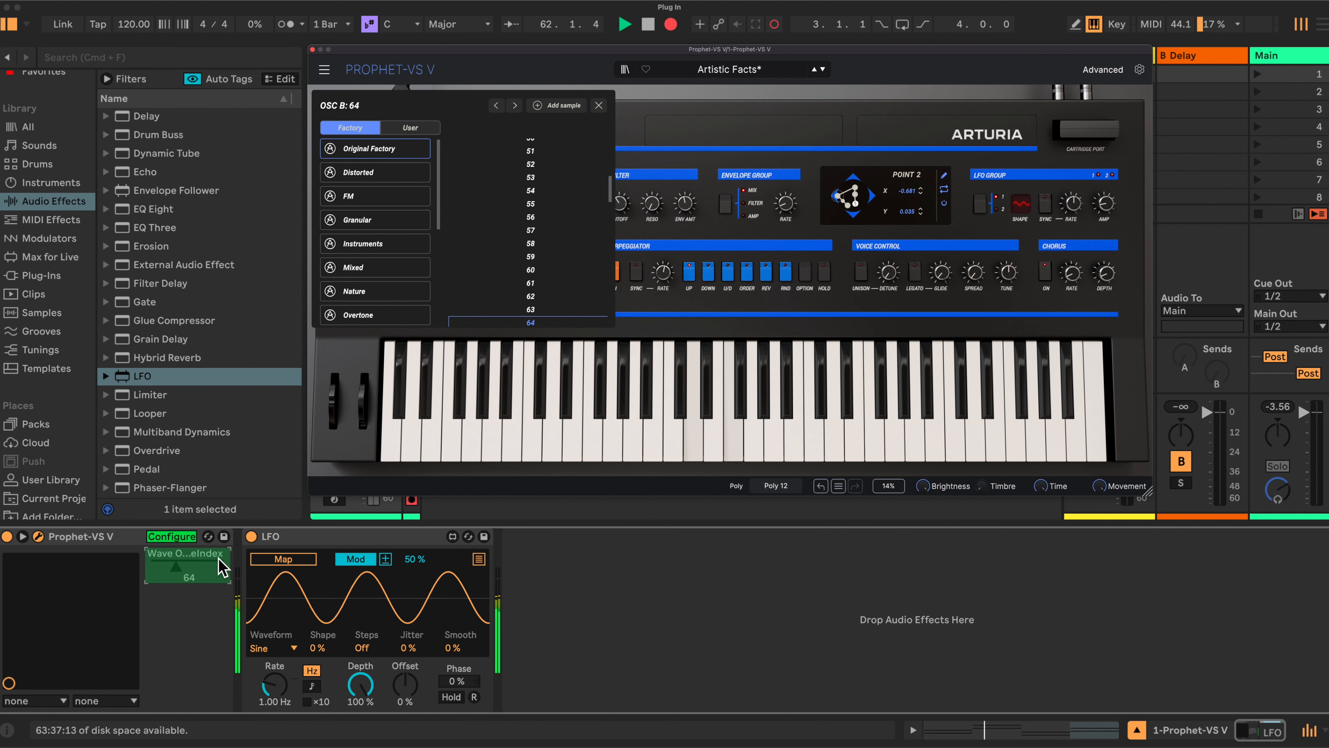
left_click(599, 105)
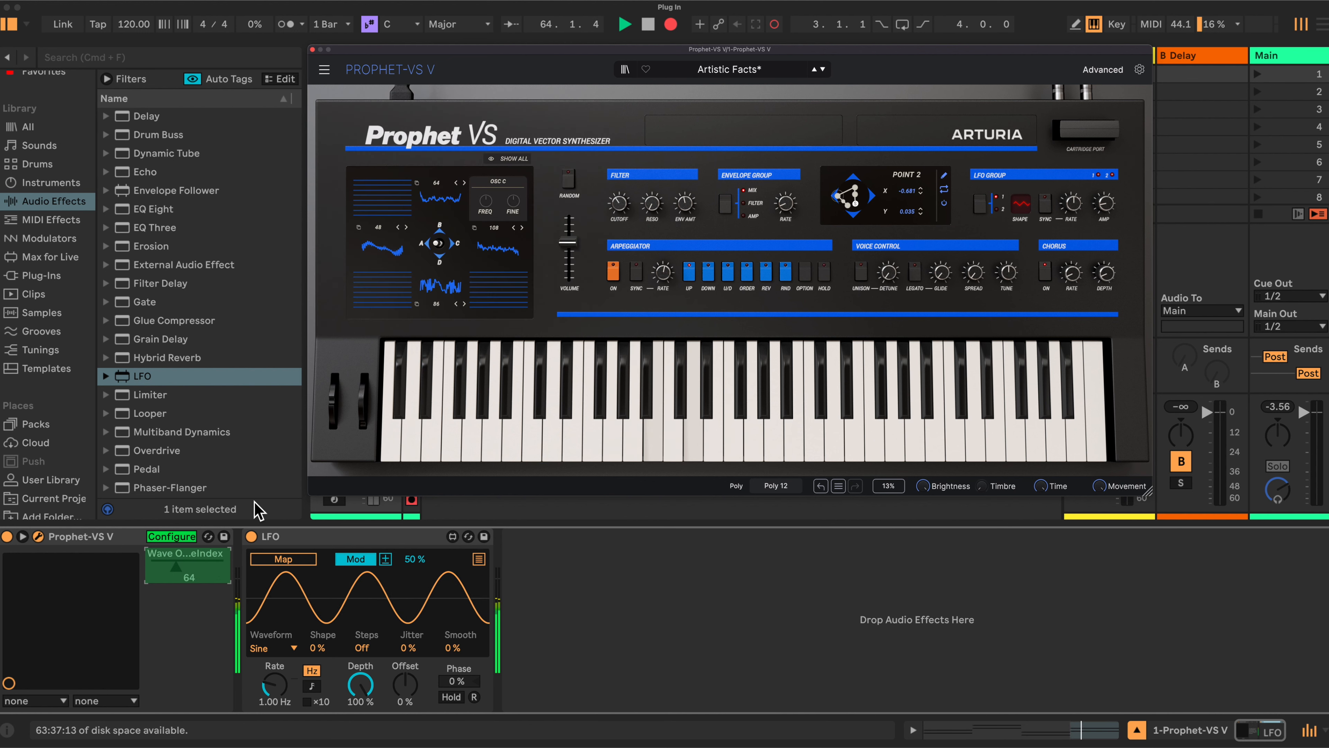
left_click(176, 538)
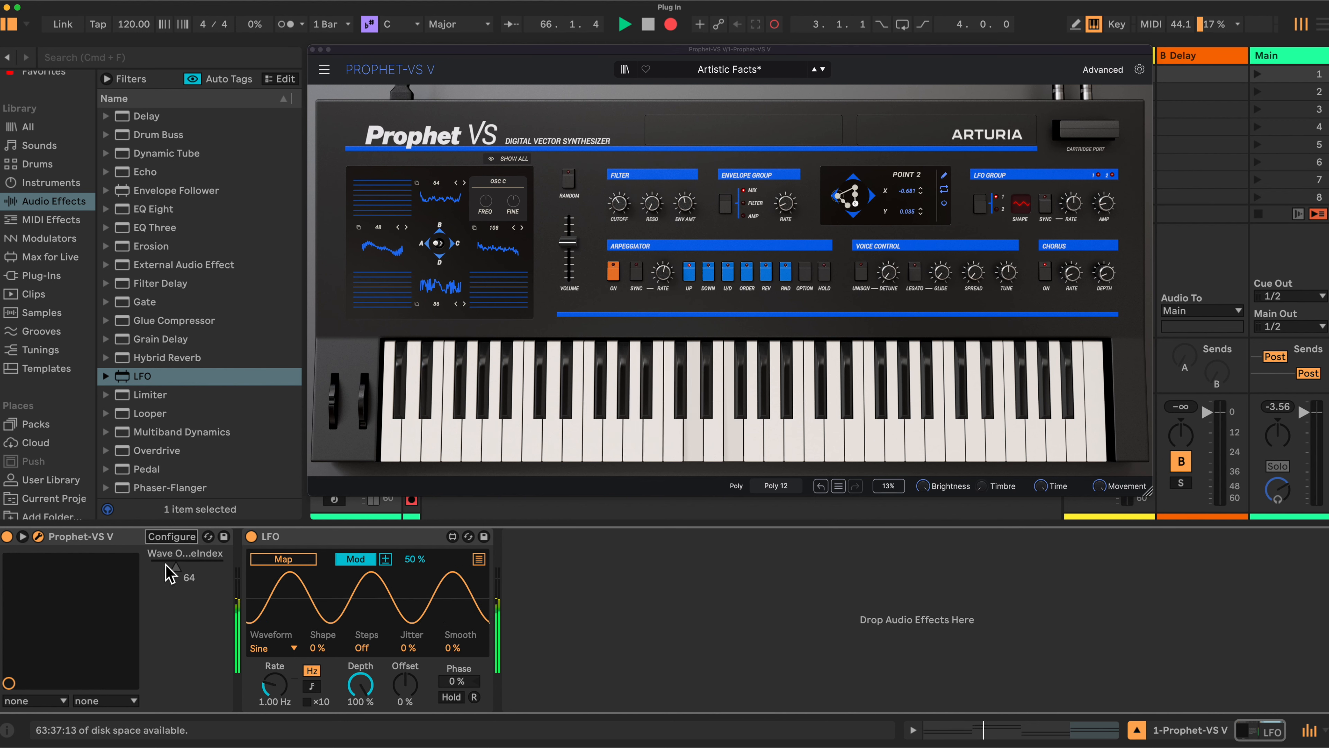
Map the LFO to oscillator B's wave index and set the LFO rate to about 0.09 Hz
left_click_drag(274, 684, 275, 728)
left_click(289, 558)
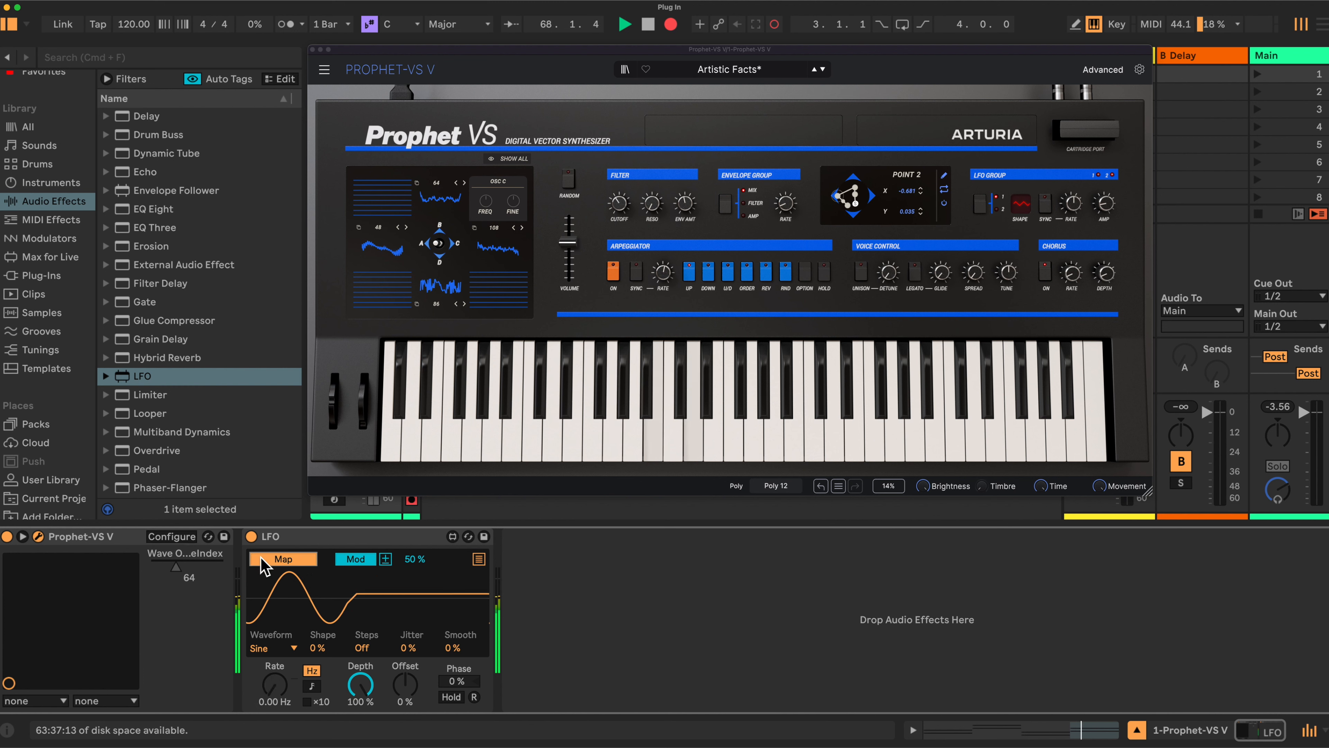
left_click(194, 564)
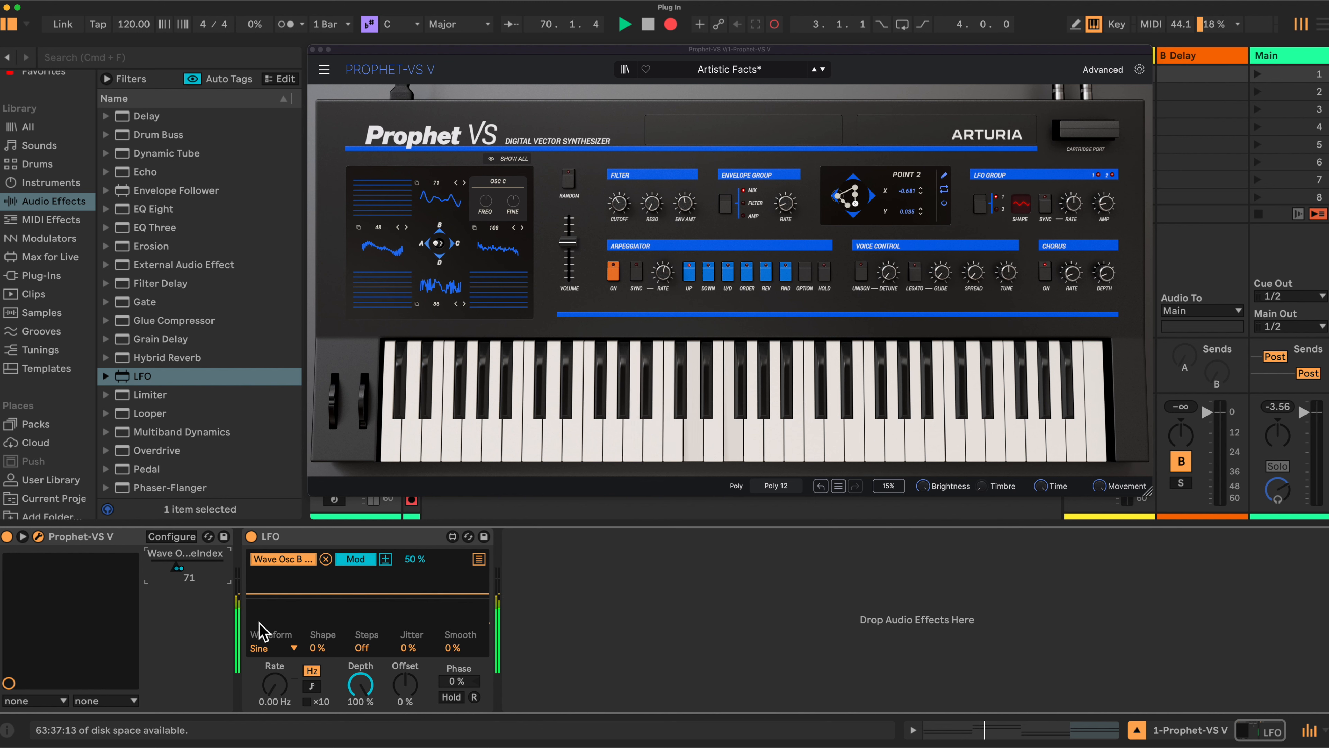
left_click_drag(275, 685, 275, 681)
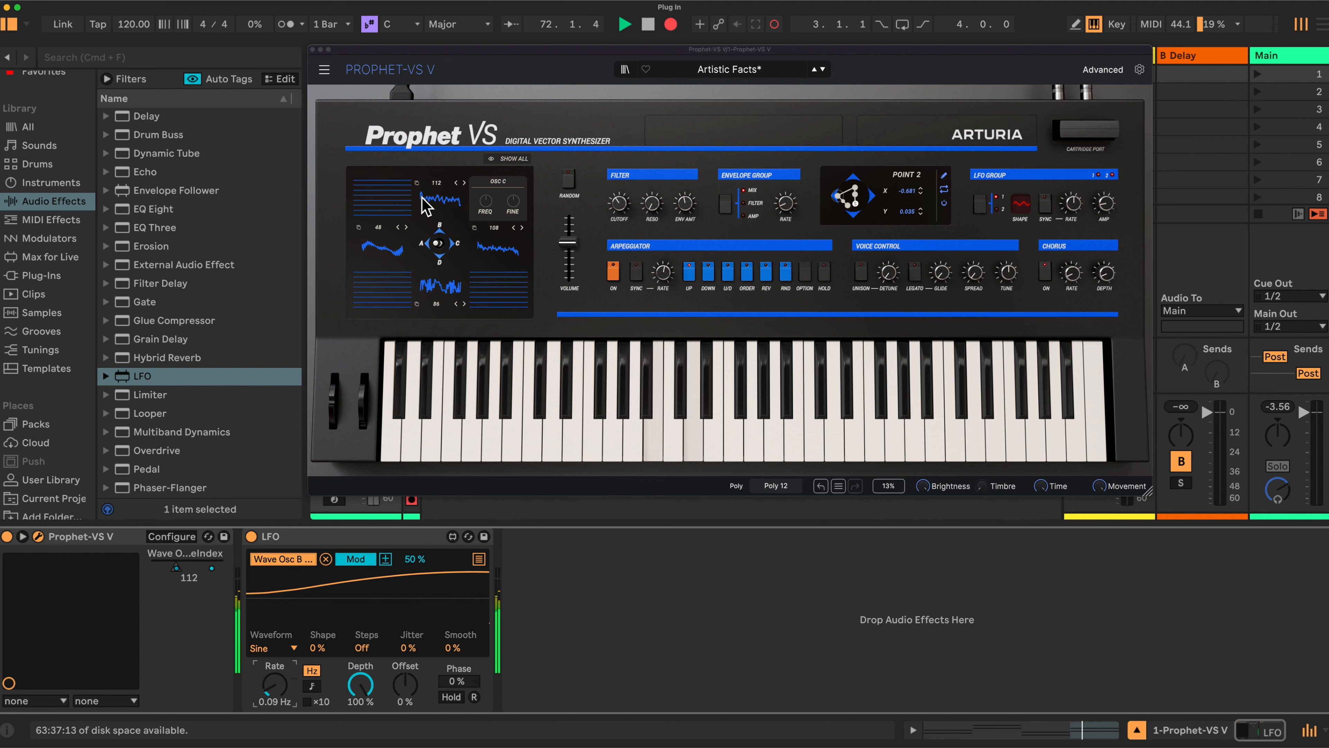
Move the synth window off the first track's mixer strip to activate that track, and raise the LFO rate to about 0.16 Hz
left_click_drag(382, 49, 425, 54)
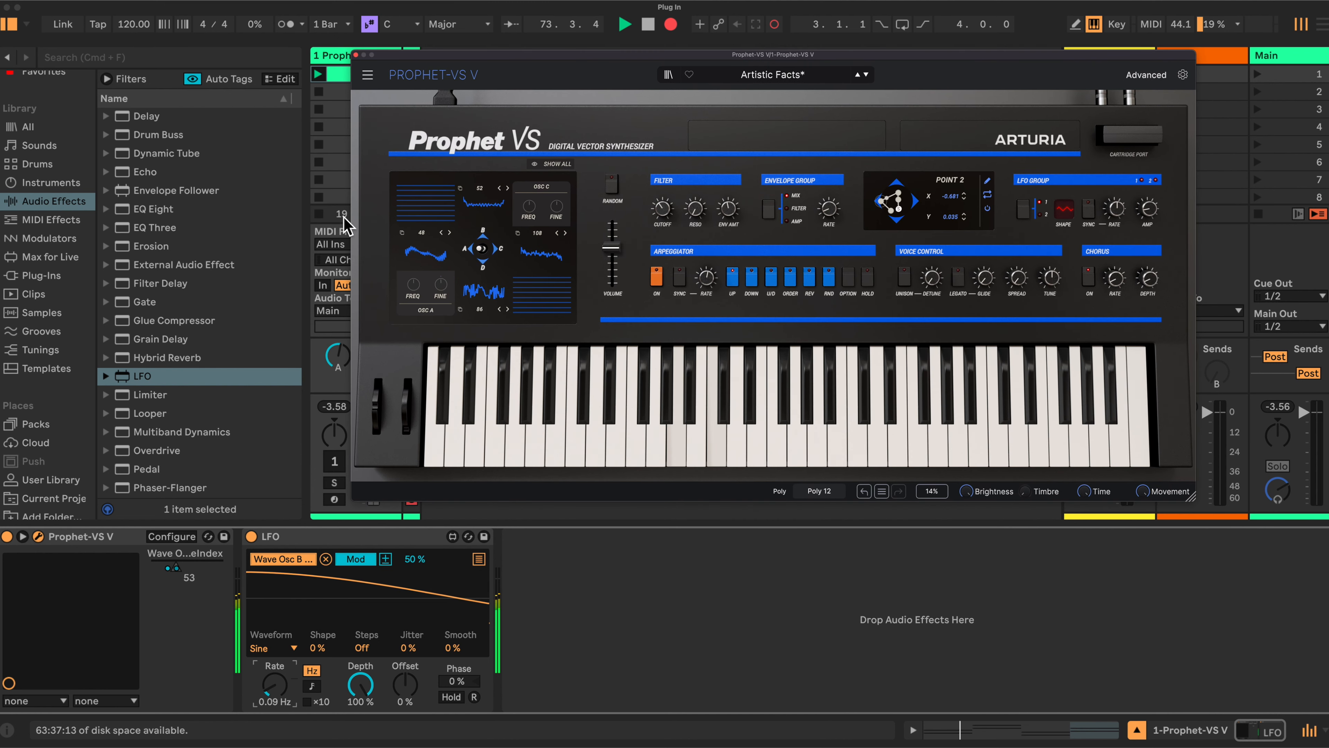
left_click(333, 461)
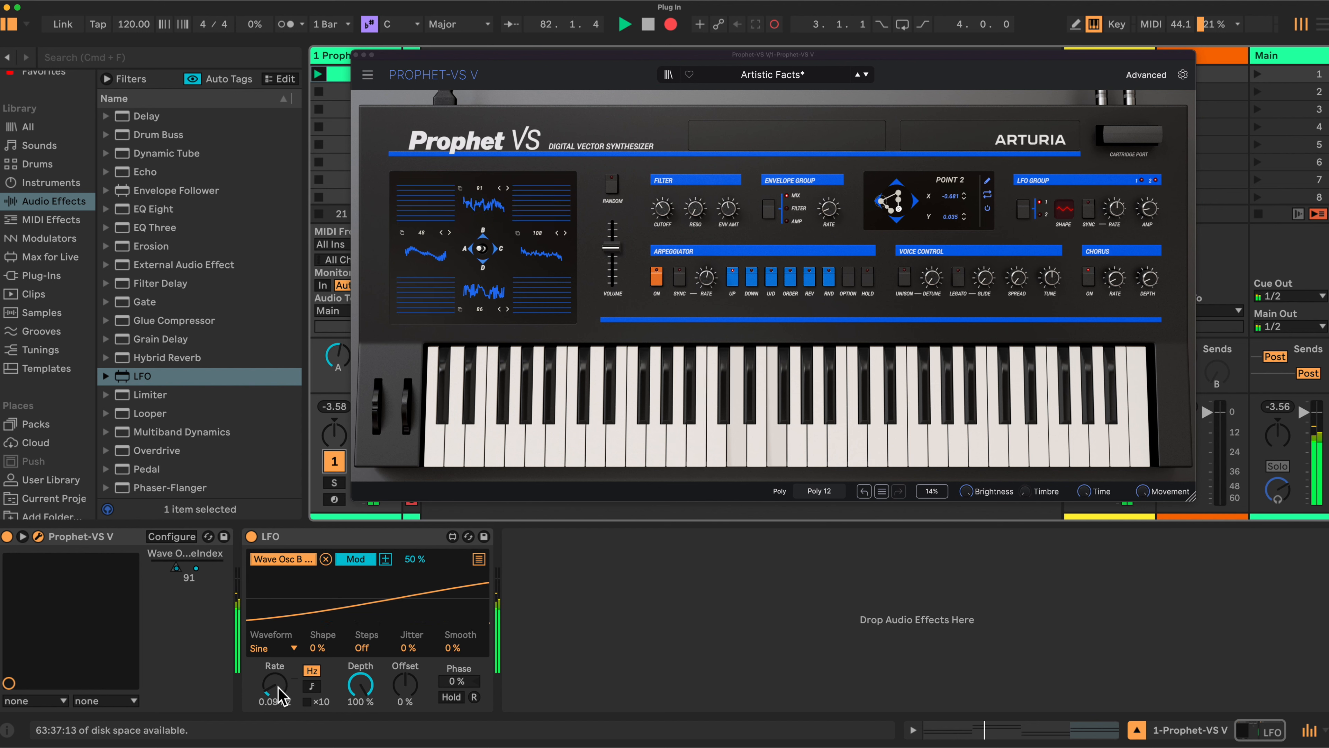
left_click(263, 680)
left_click_drag(263, 679, 263, 625)
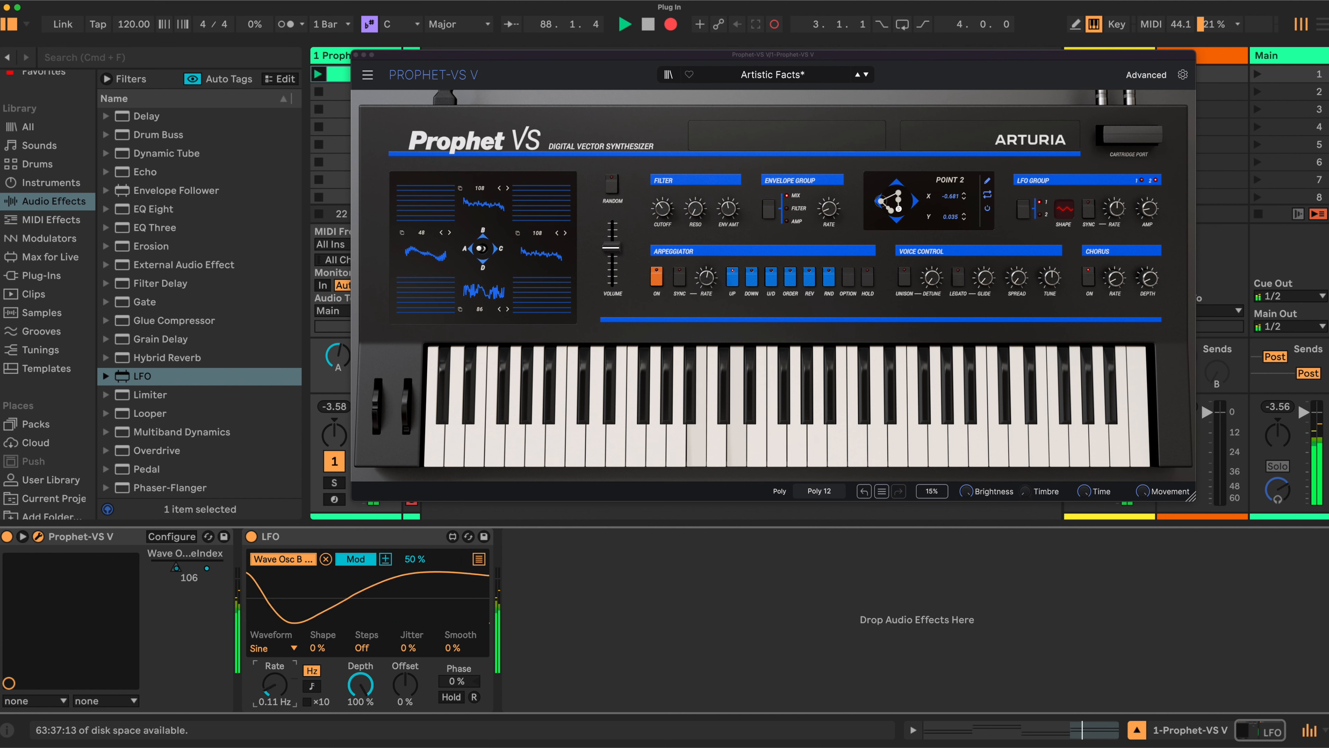
Raise the base value of oscillator B's wave index and reduce the LFO's modulation amount to 26 %
left_click(175, 570)
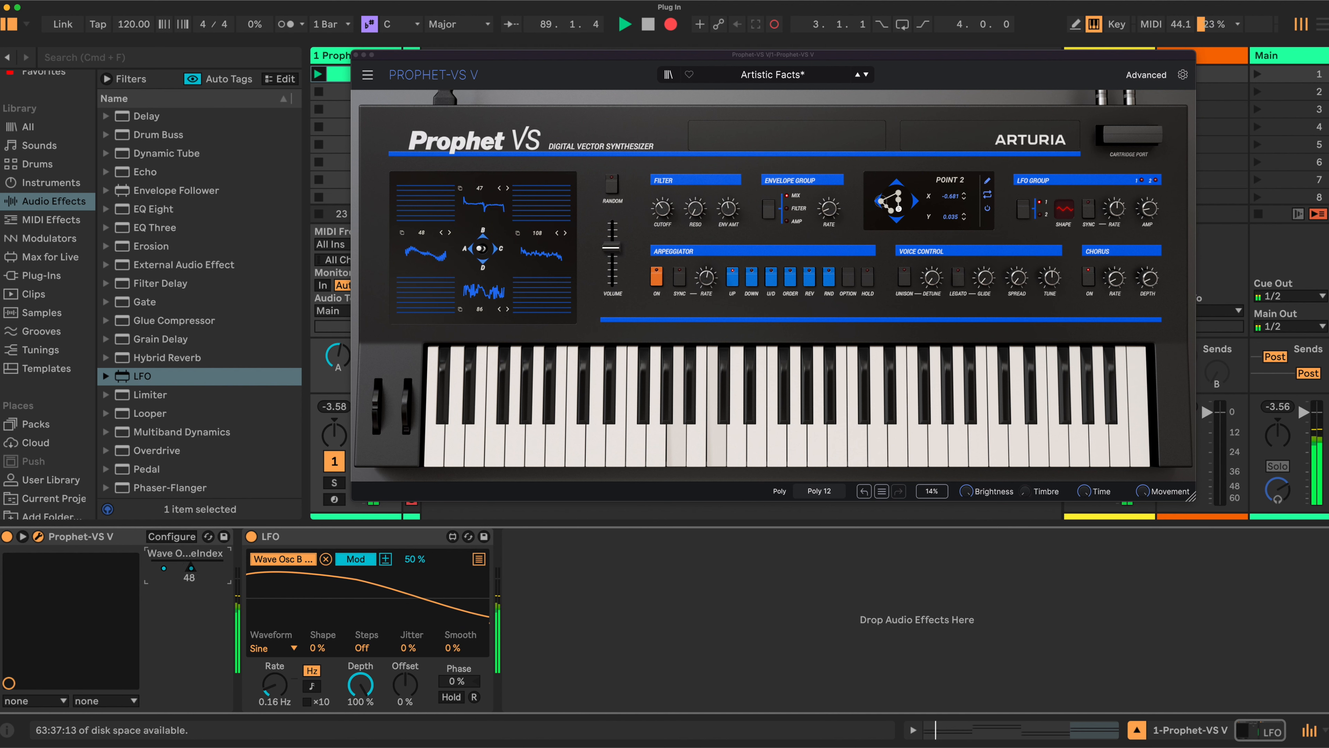
left_click(417, 559)
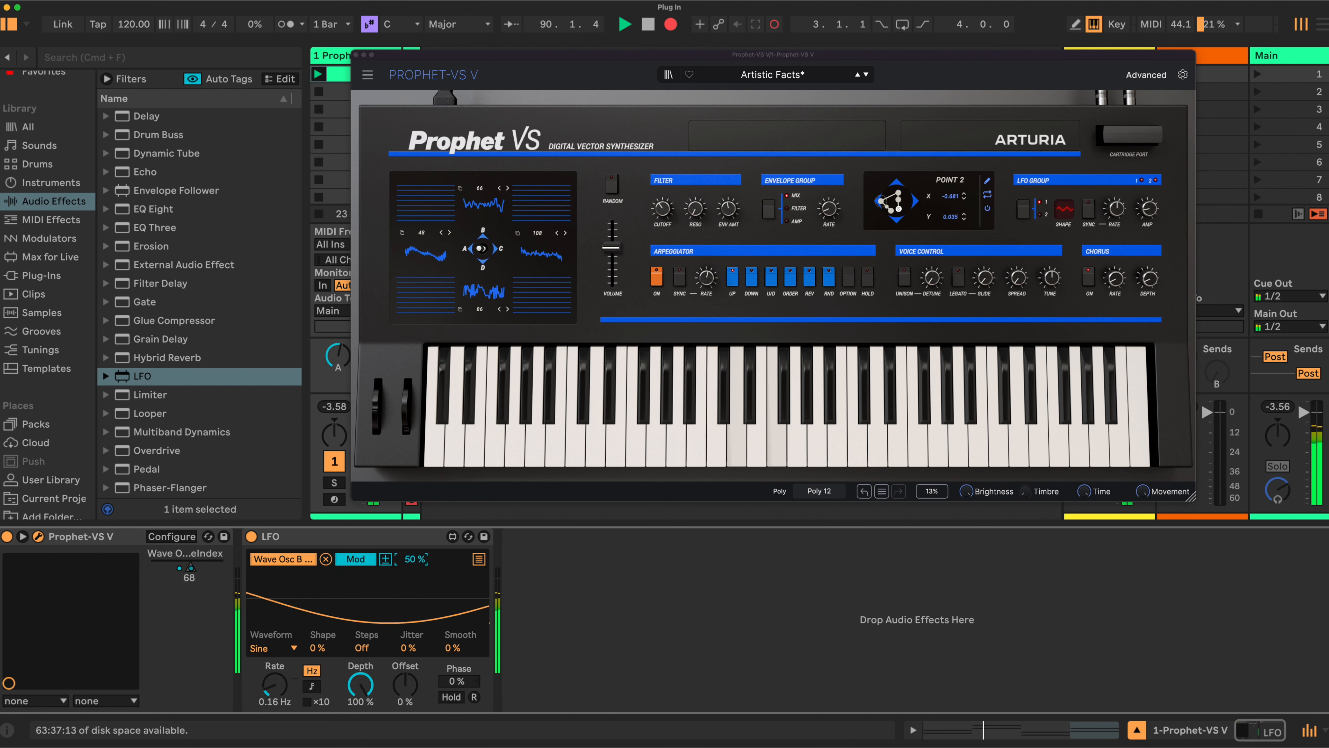
left_click_drag(416, 559, 417, 565)
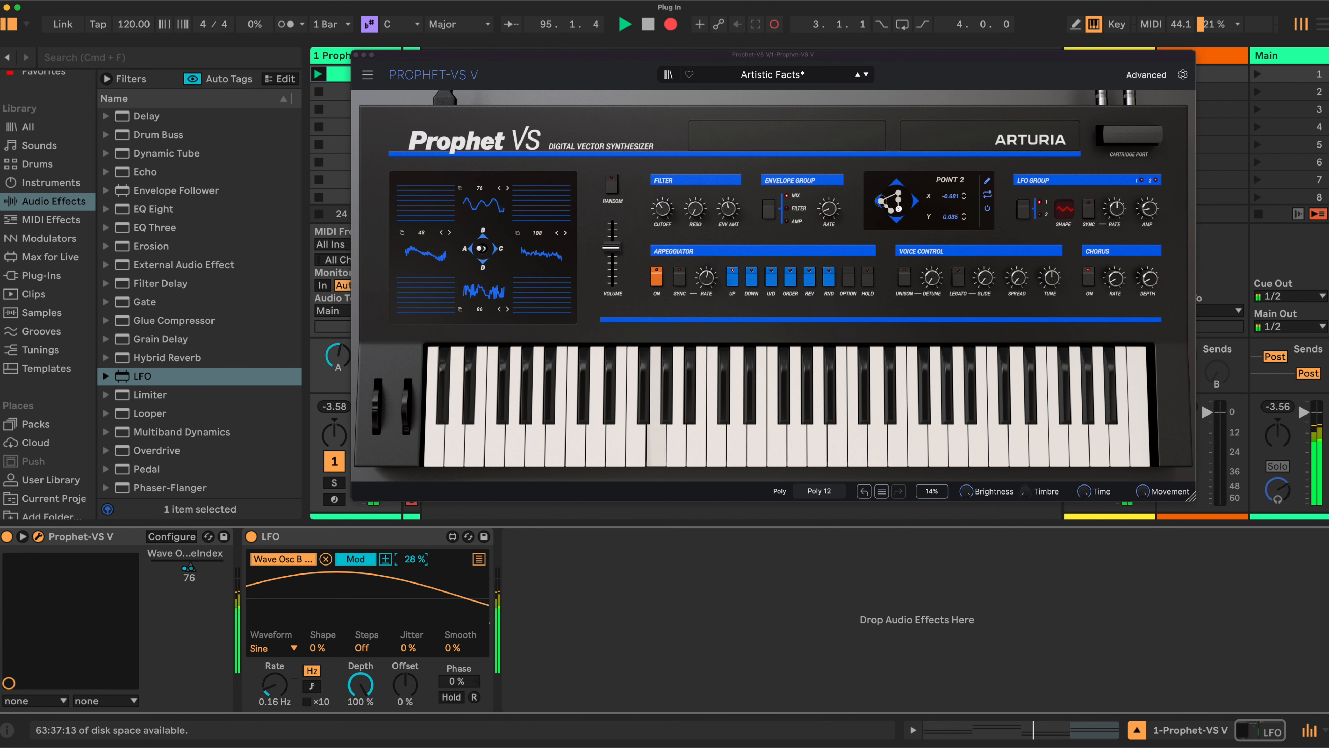
Add oscillator C's wave index to the Prophet-VS V device's configured parameters by choosing factory waveform 60
left_click(180, 531)
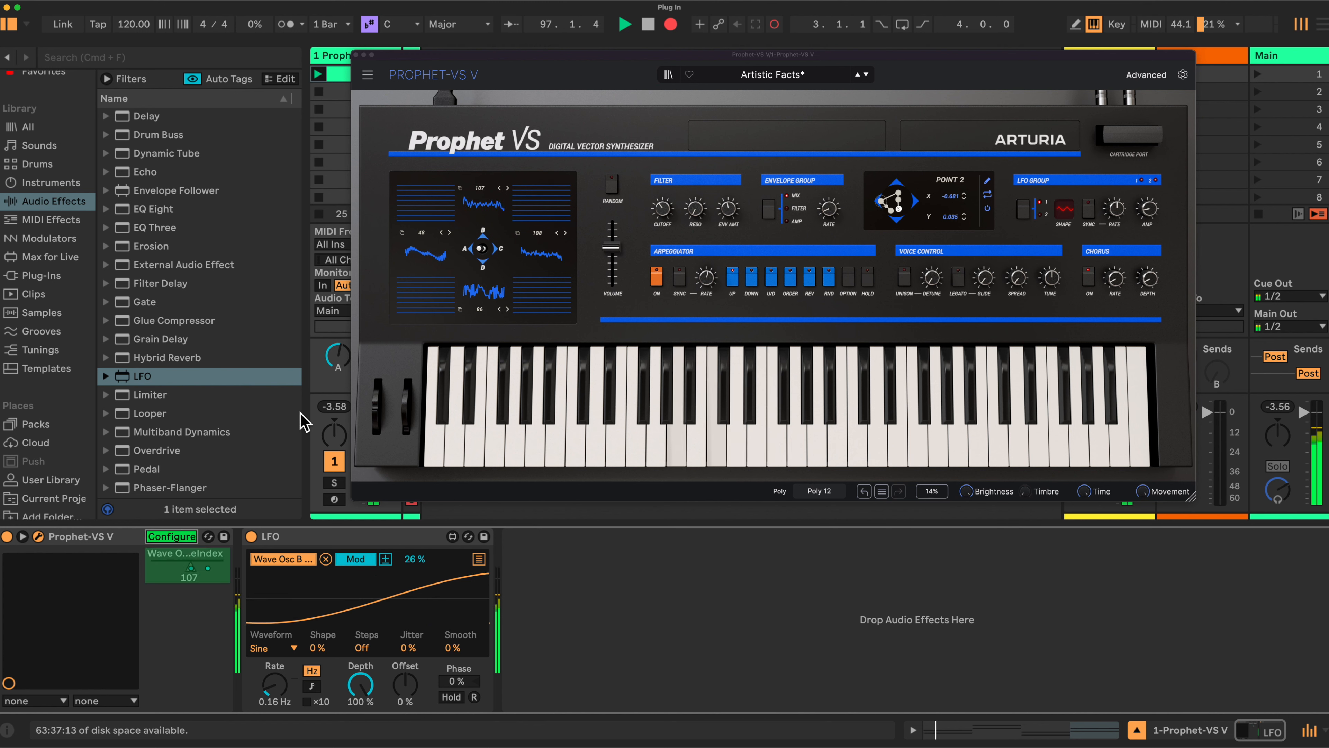
left_click(541, 259)
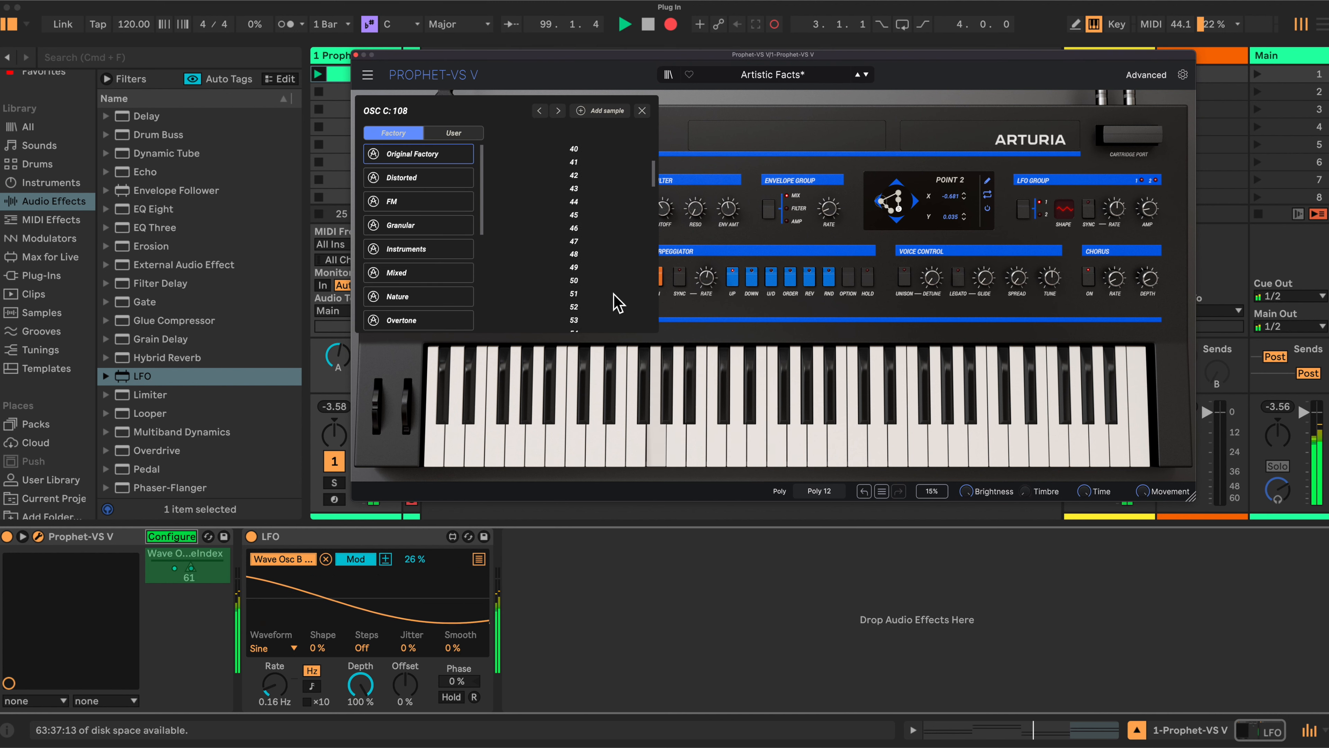
scroll(588, 325, "down", 5)
left_click(576, 312)
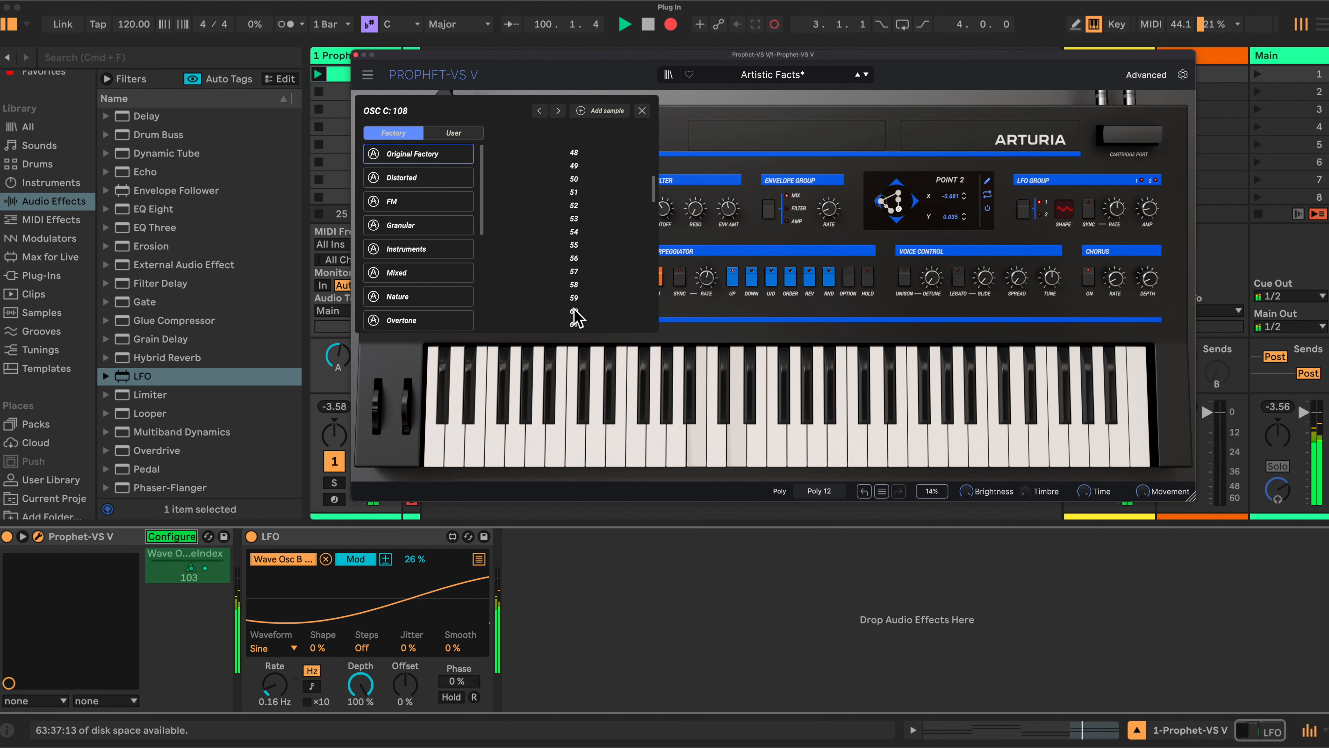
left_click(642, 111)
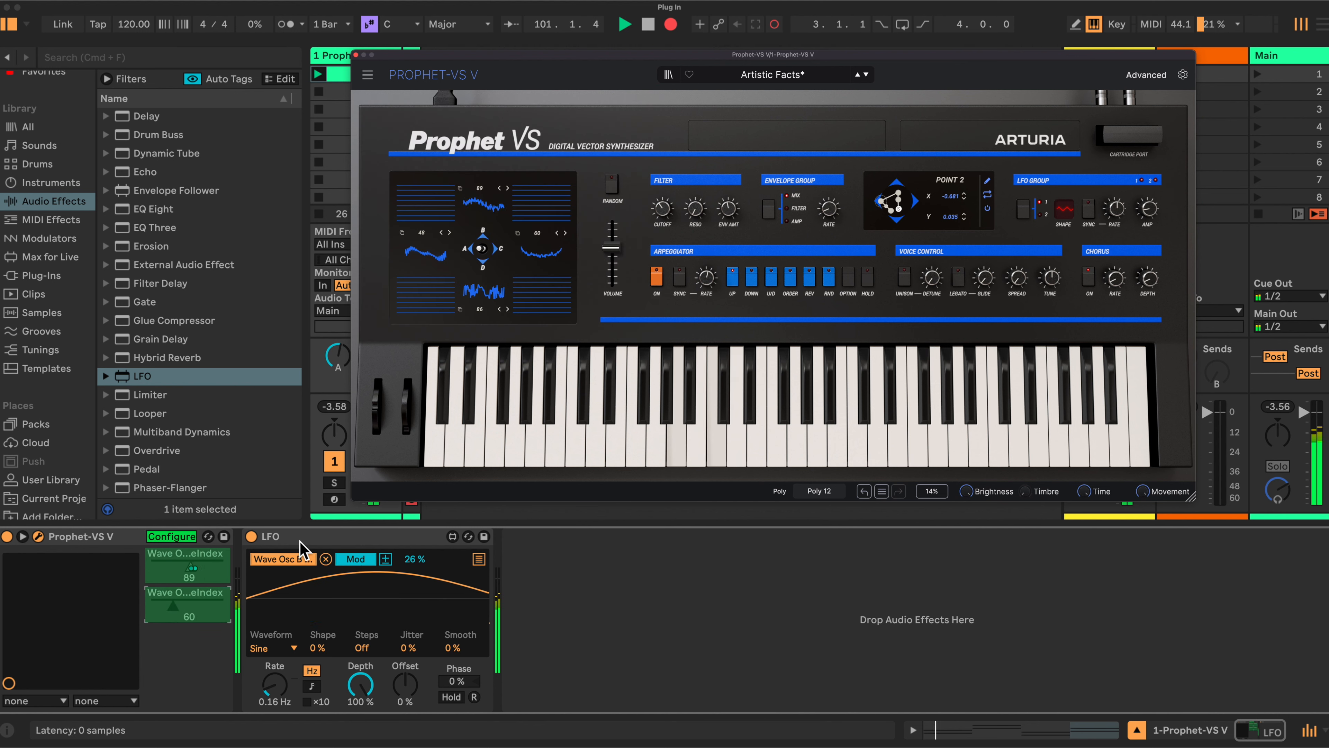
left_click(180, 539)
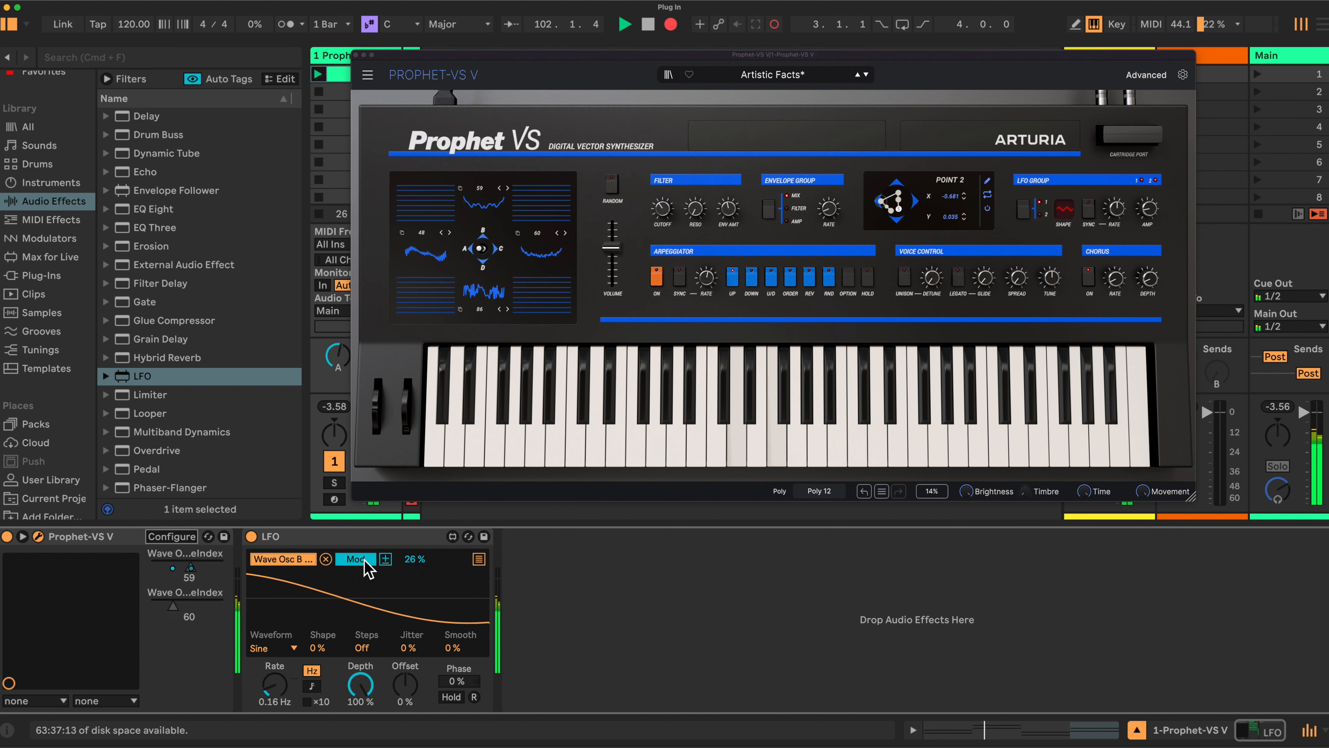
Map the LFO to oscillator C's wave index and set that mapping's modulation amount to 41 %
left_click(478, 559)
left_click(283, 574)
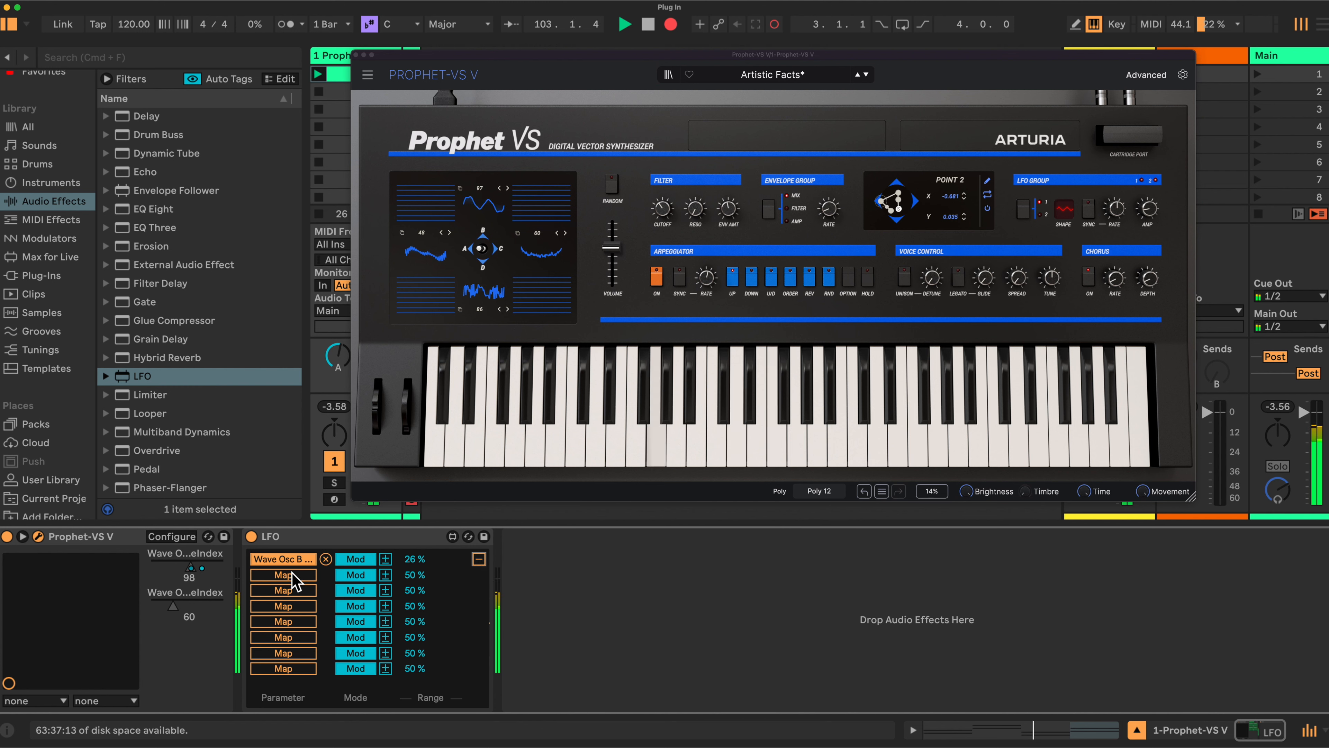
left_click(188, 597)
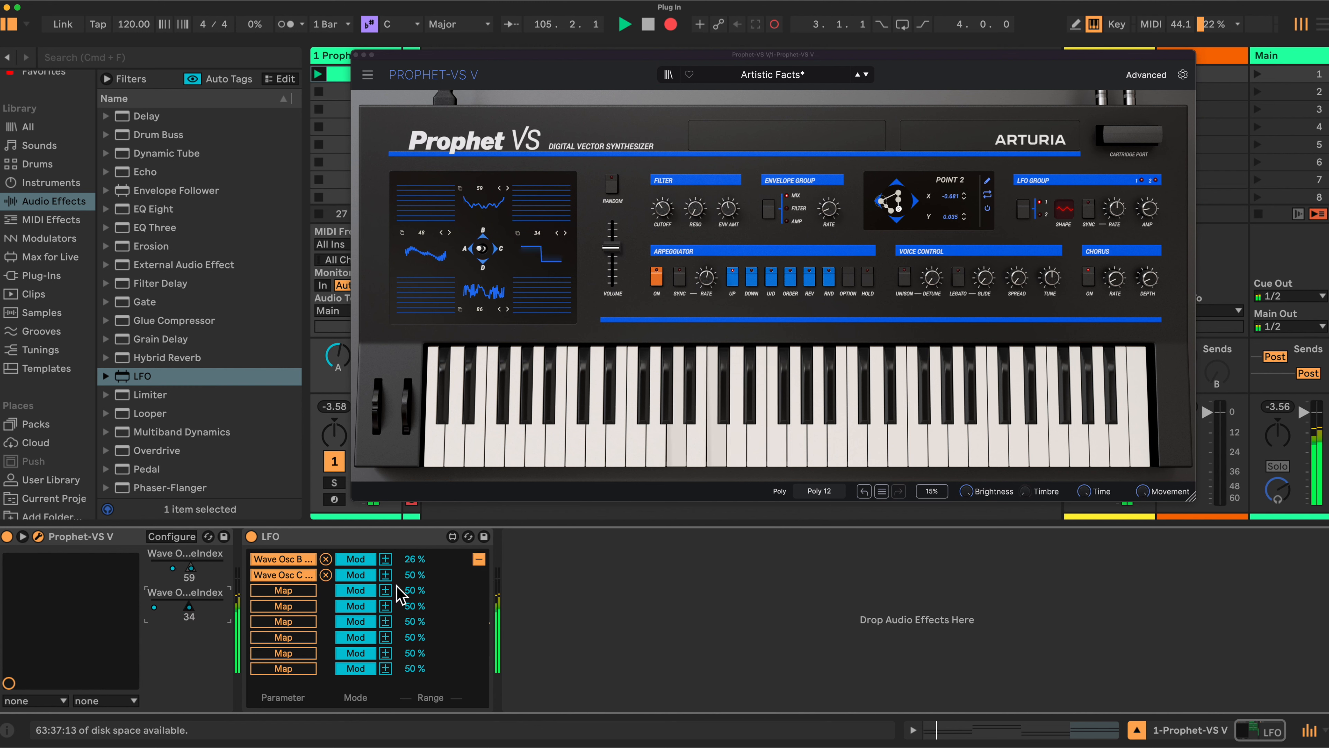
left_click_drag(414, 575, 415, 587)
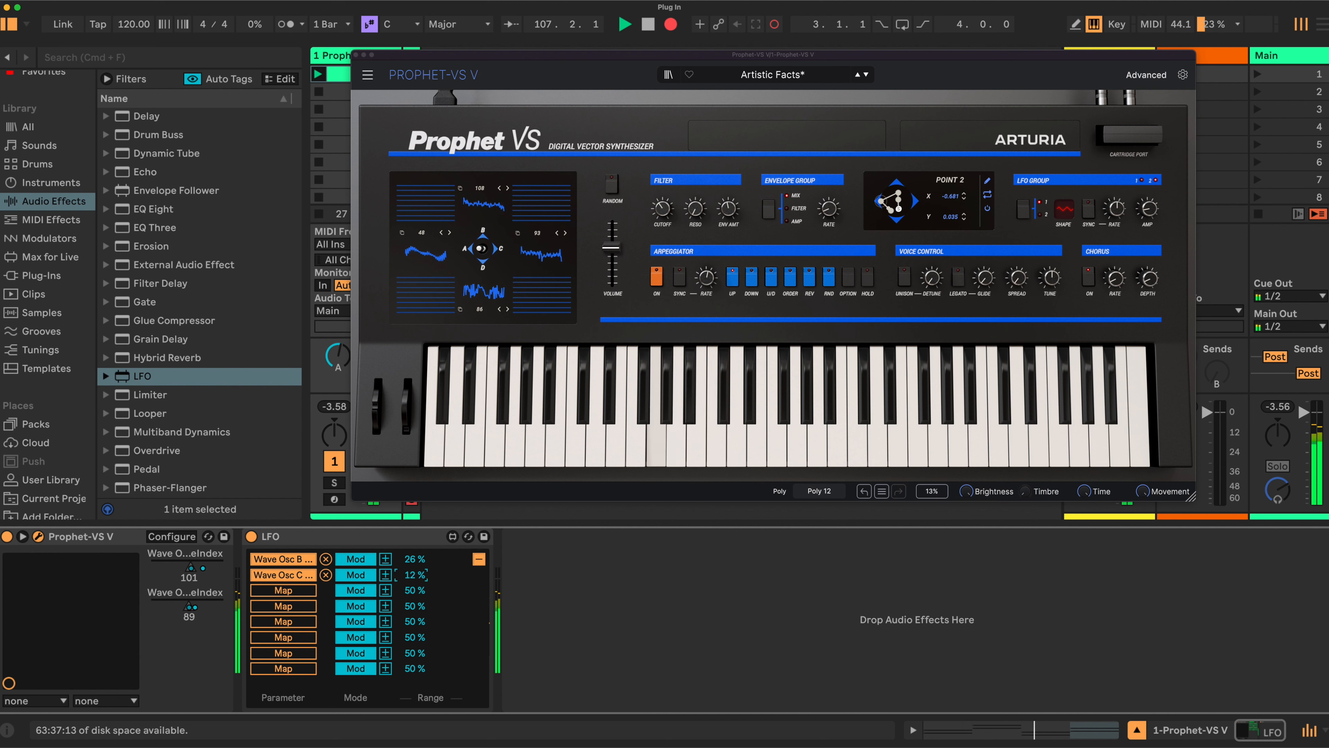
left_click_drag(415, 575, 414, 555)
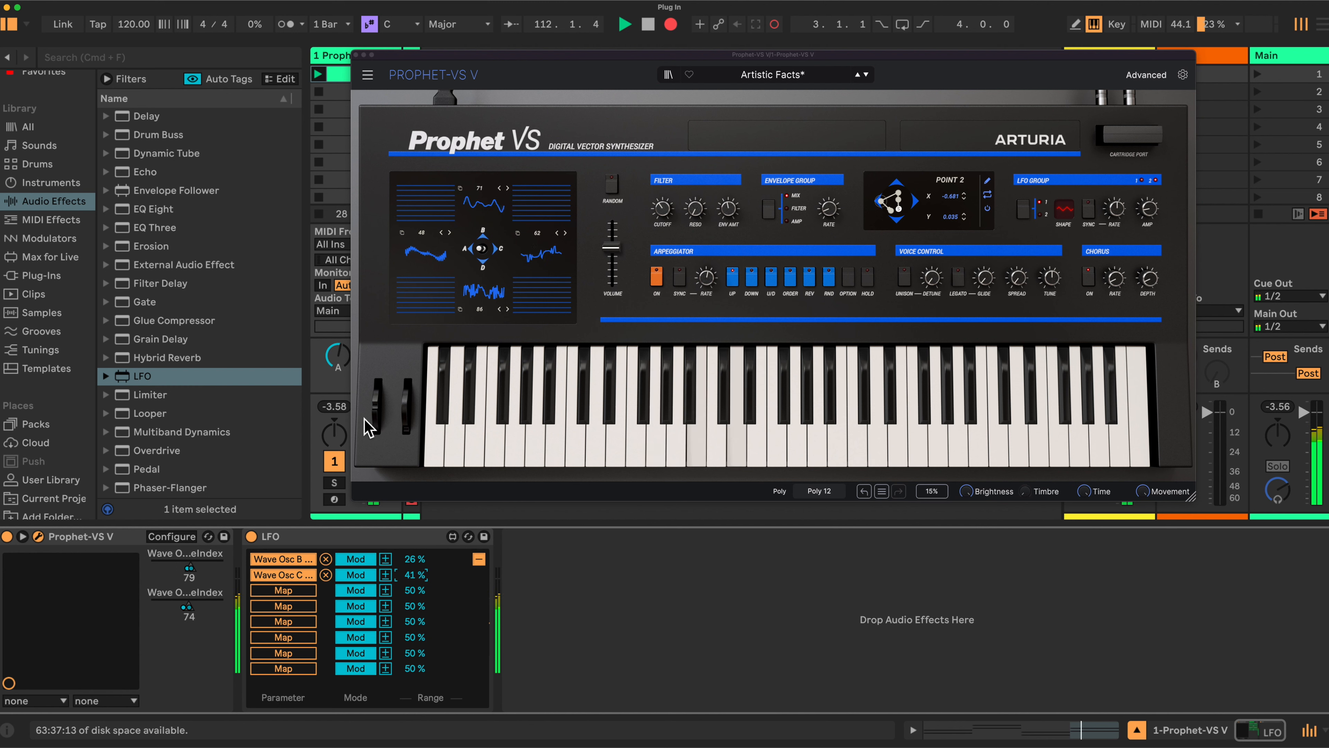
Add the filter cutoff to the Prophet-VS V device's configured parameters and leave configure mode
left_click(174, 536)
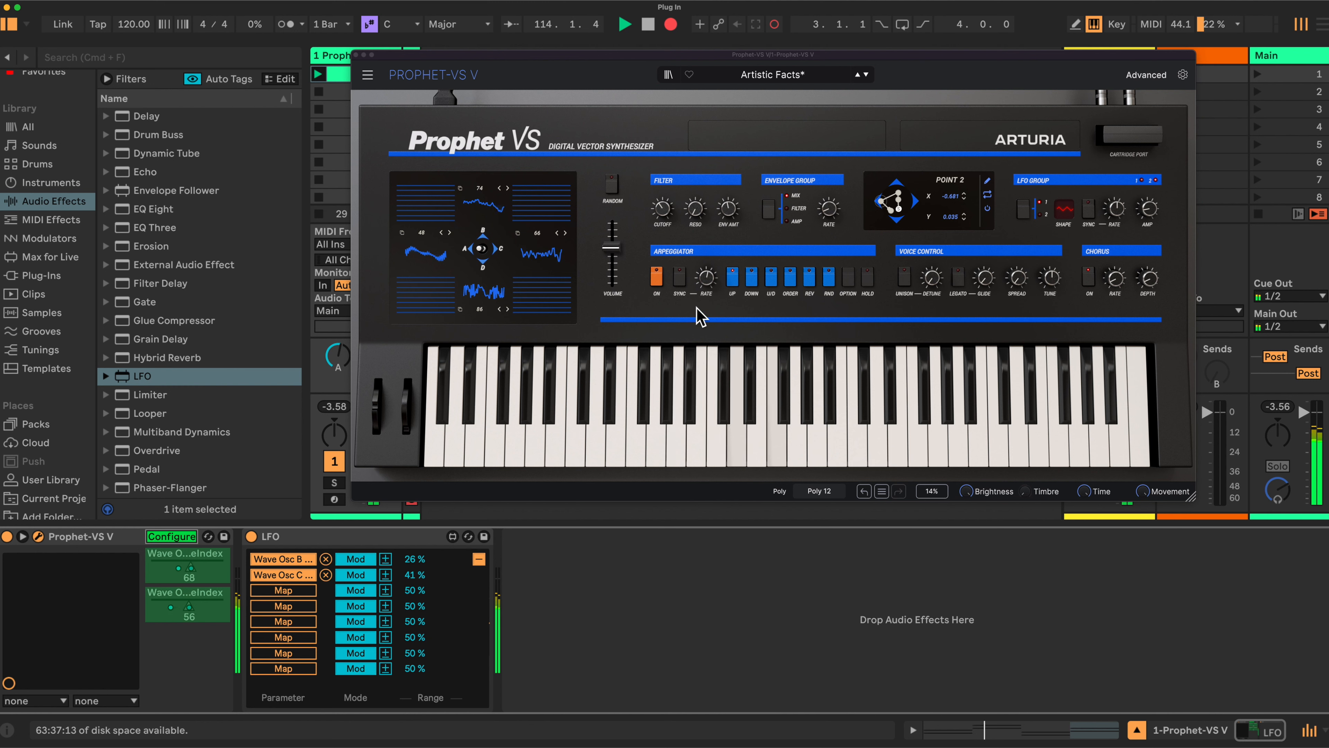
mouse_move(665, 216)
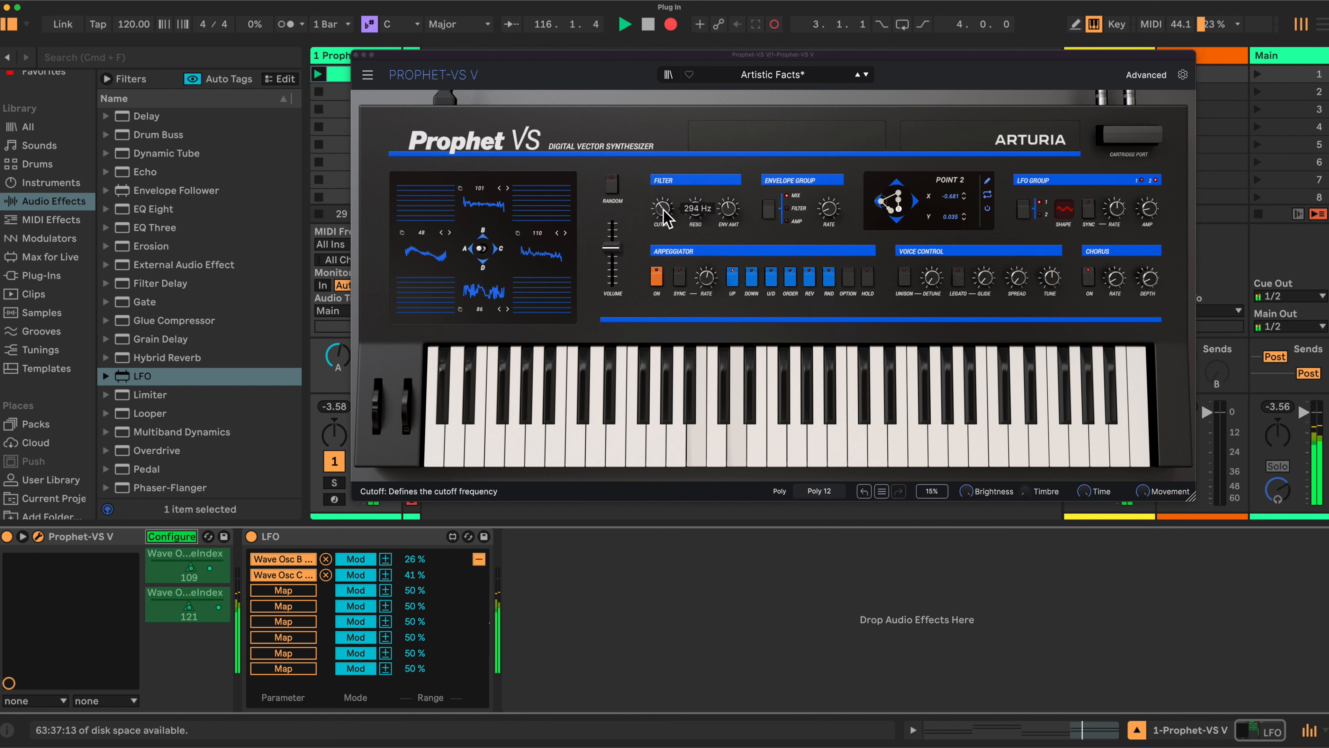
left_click(664, 209)
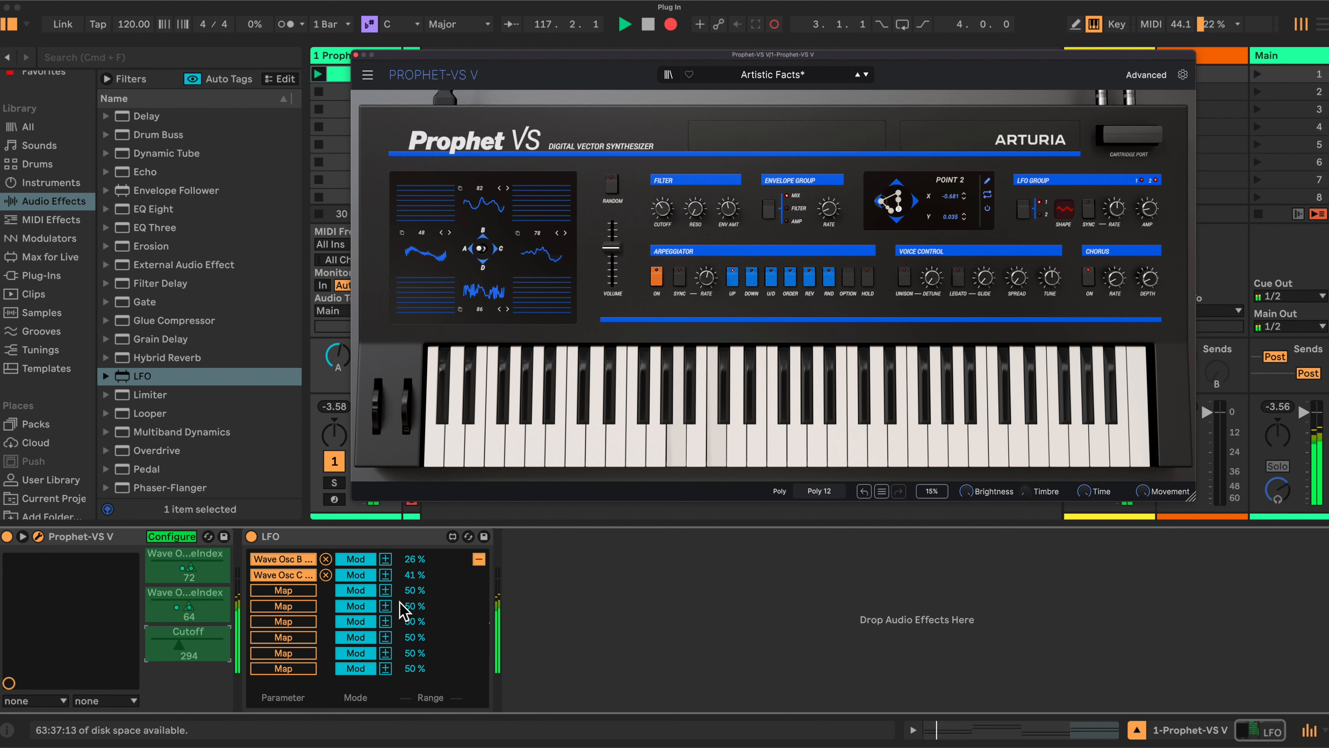
left_click(179, 539)
Map the LFO to the filter cutoff with a modulation amount of 10 %
mouse_move(432, 590)
left_mouse_down()
mouse_move(432, 606)
mouse_move(416, 587)
left_mouse_up()
left_click(283, 590)
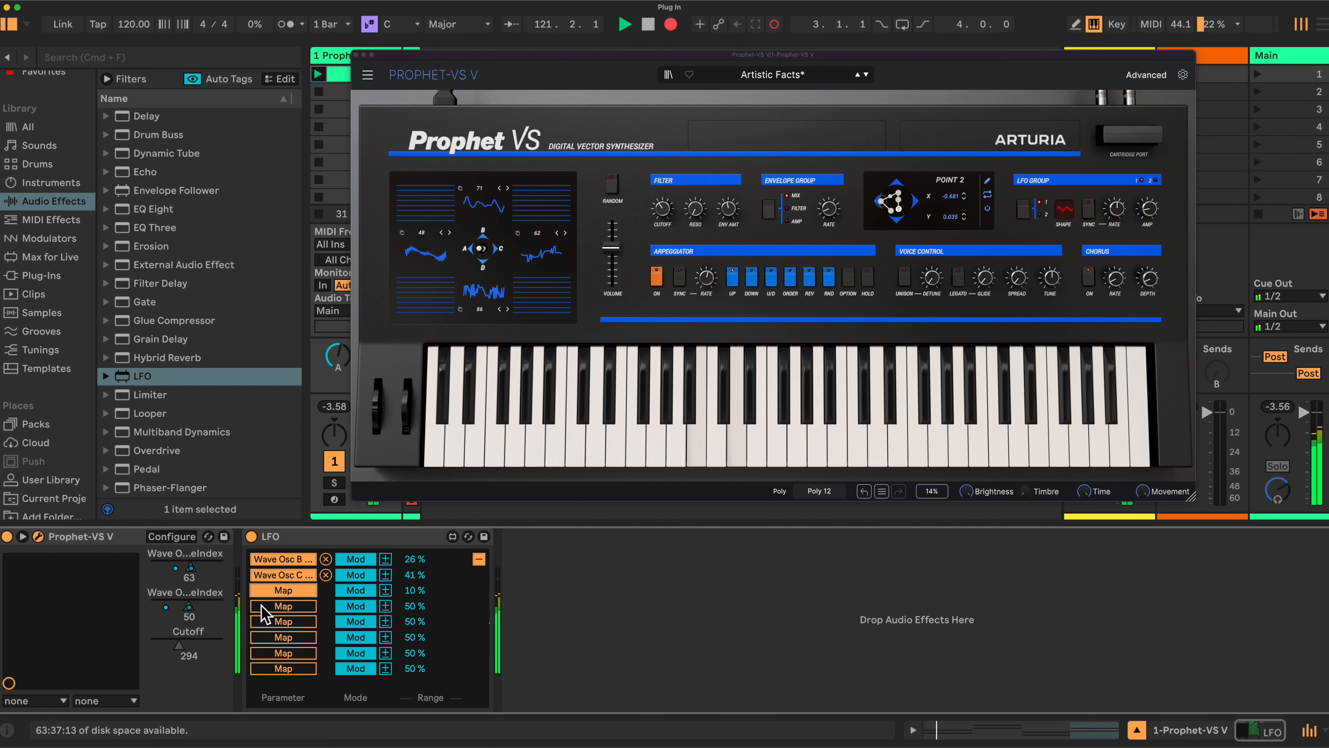
left_click(189, 639)
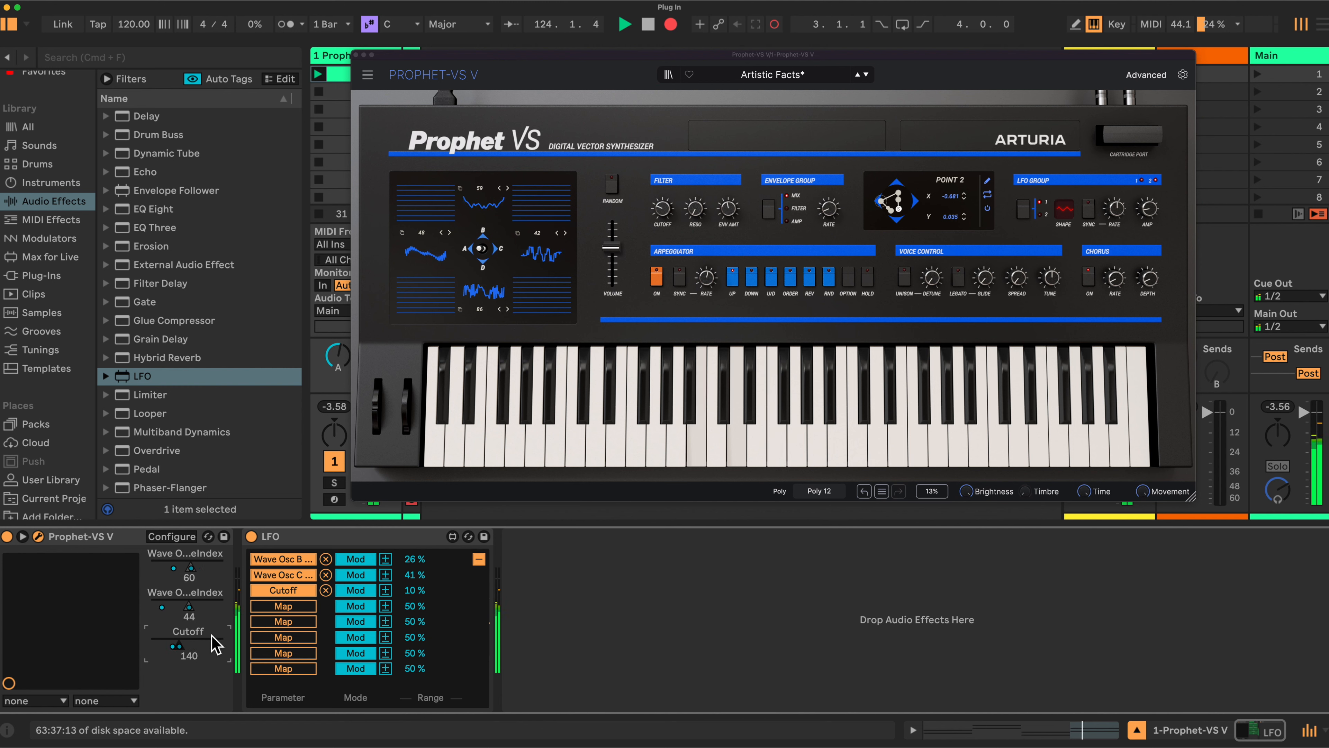
left_click(479, 559)
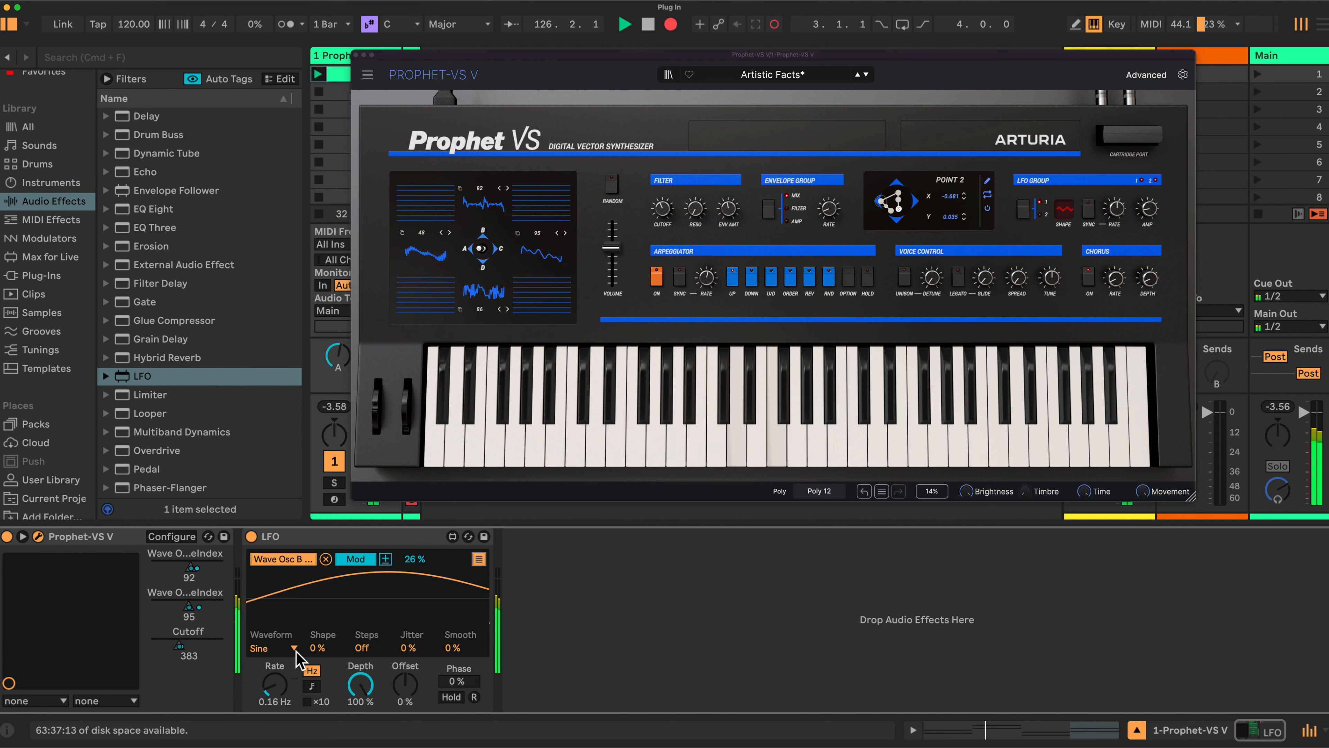
Raise the LFO rate to about 3.70 Hz, then enable the ×10 multiplier and lower the rate to about 0.85 Hz
left_click_drag(283, 689, 283, 649)
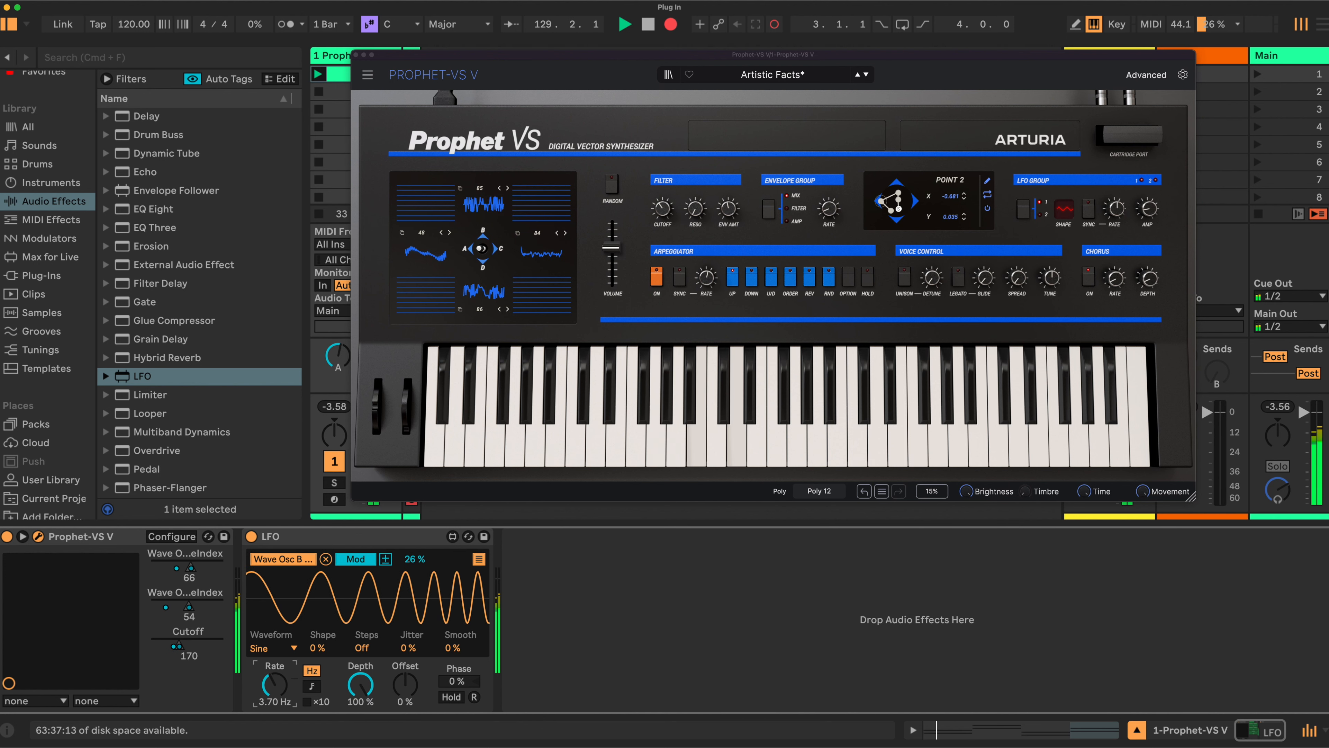
left_click(308, 701)
mouse_move(275, 686)
left_mouse_down()
mouse_move(275, 670)
mouse_move(274, 691)
left_mouse_up()
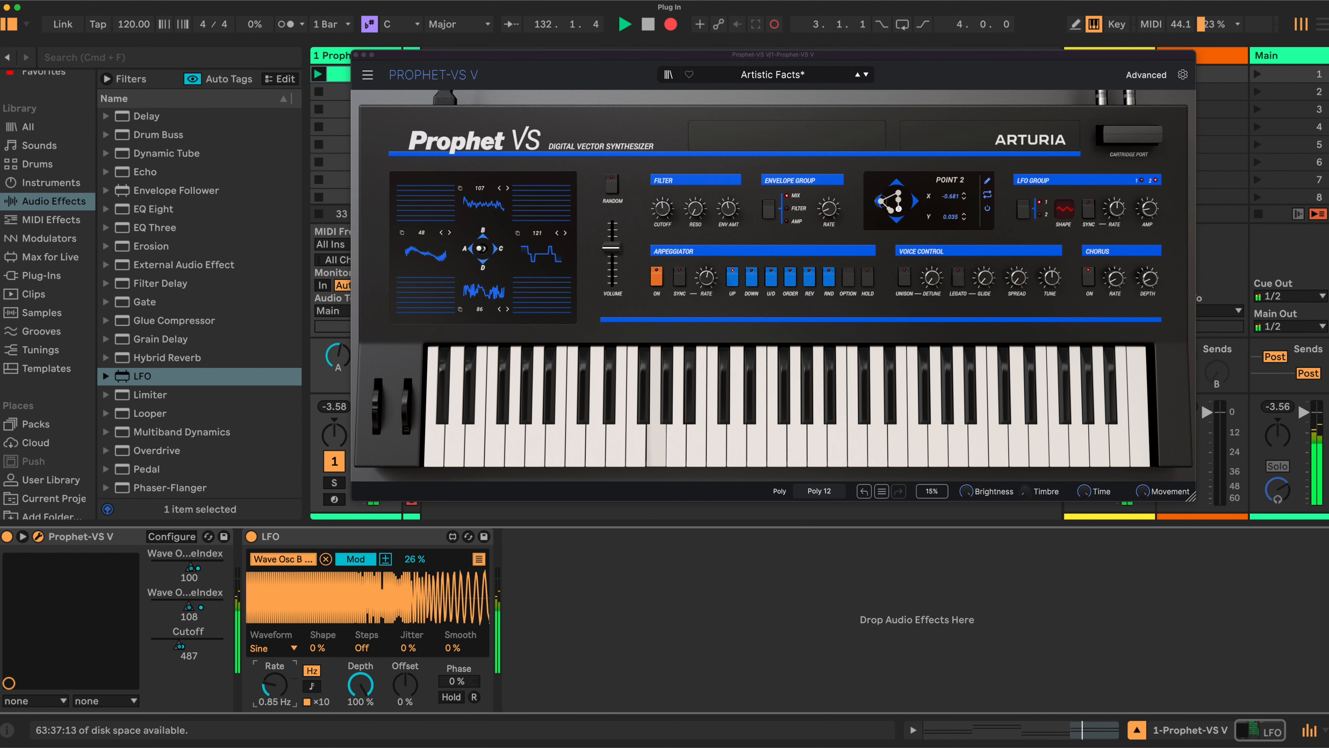
Switch the LFO rate to tempo sync and change its waveform to Square, then to Random
left_click(312, 686)
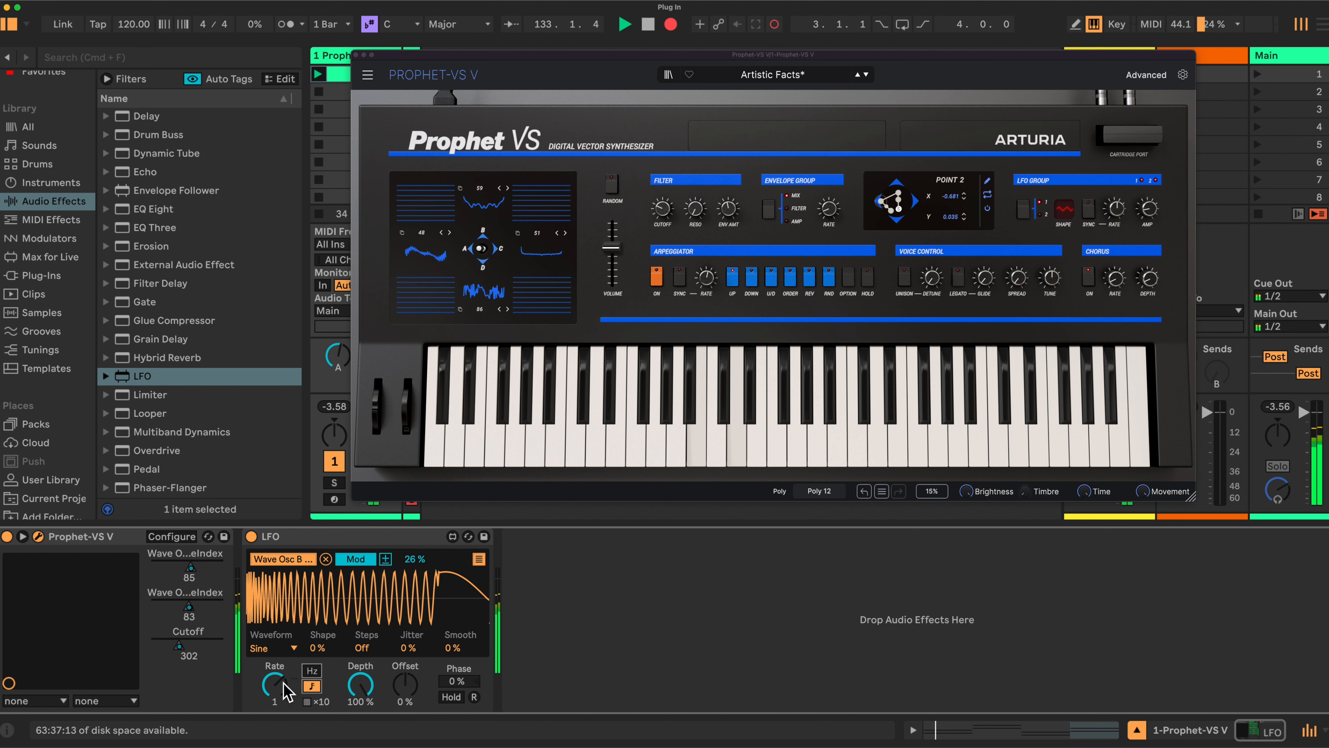
left_click(292, 650)
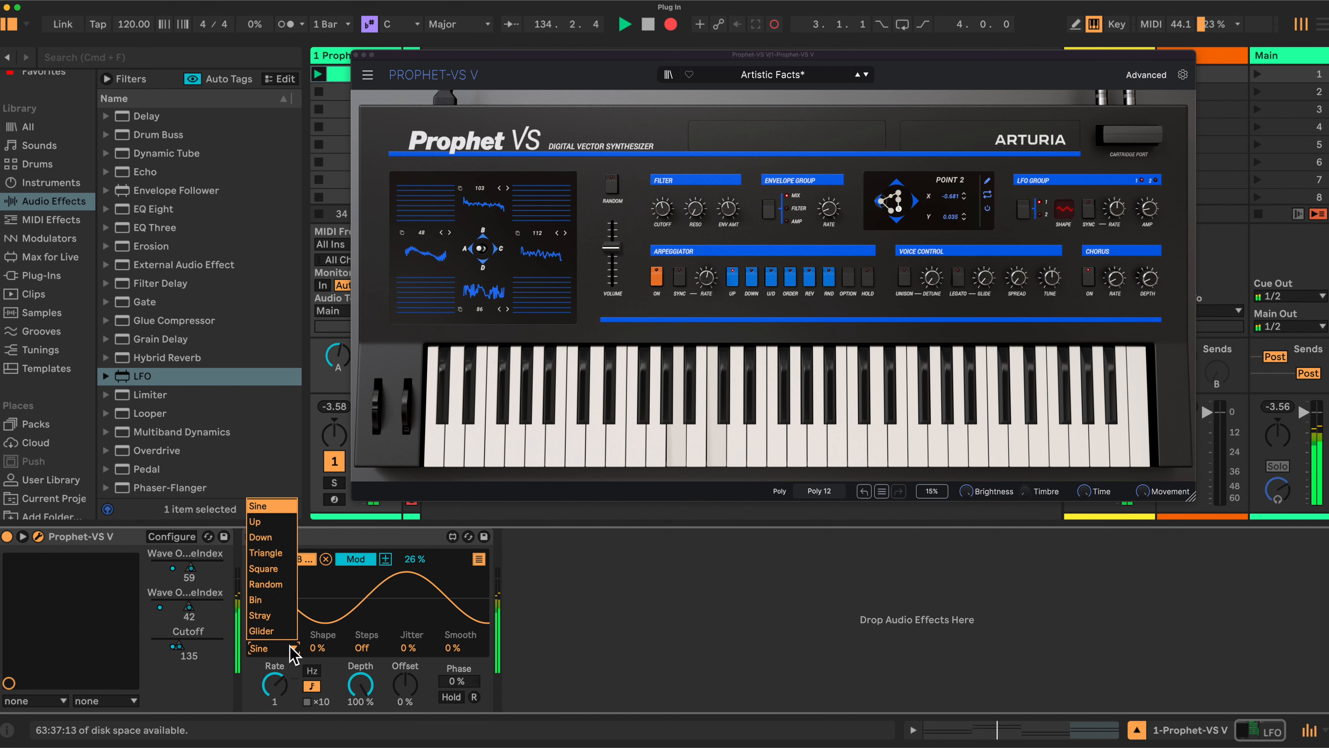
left_click(273, 568)
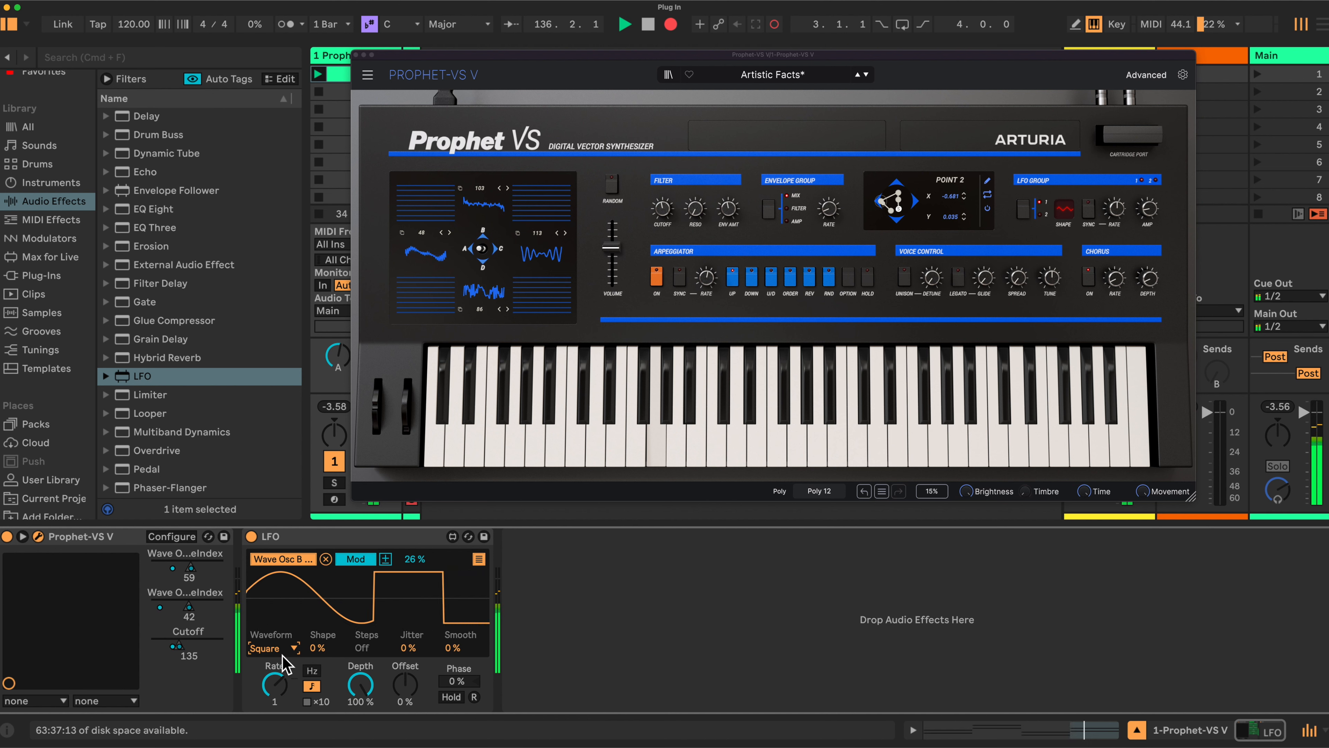
left_click(283, 649)
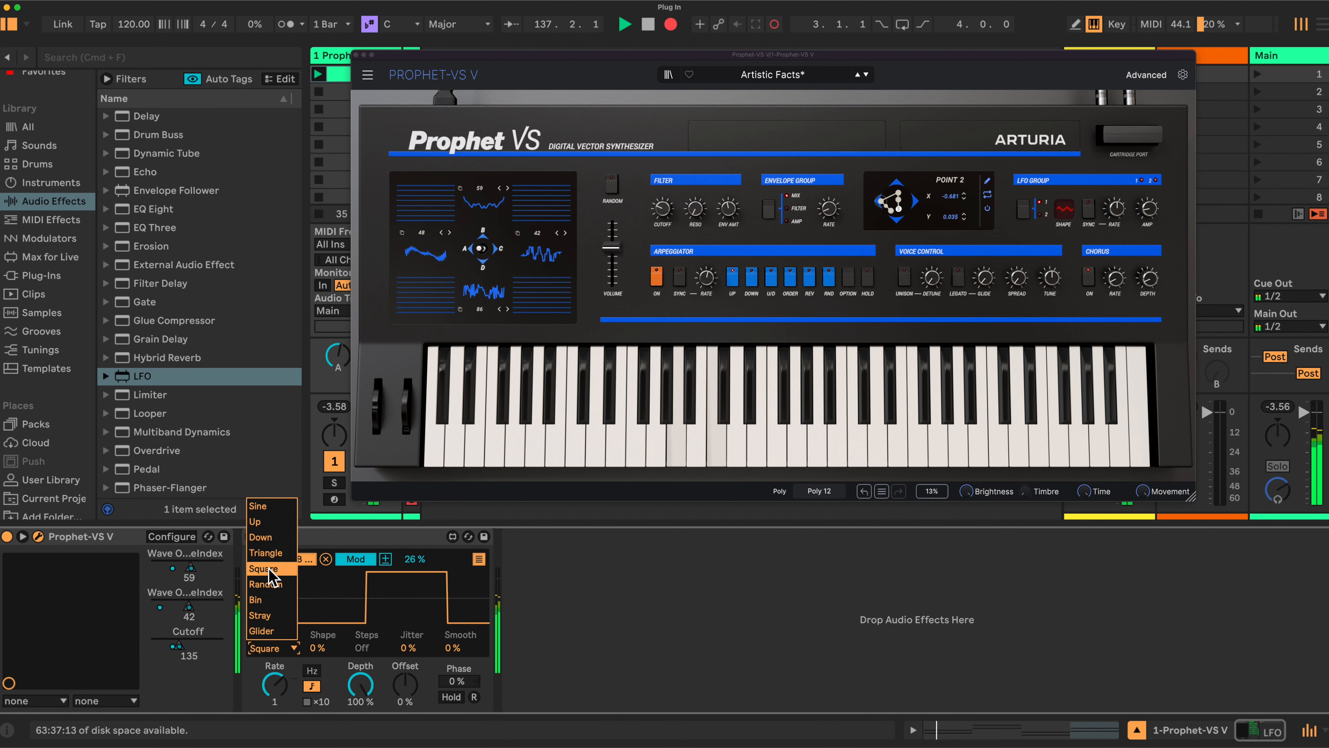
left_click(268, 584)
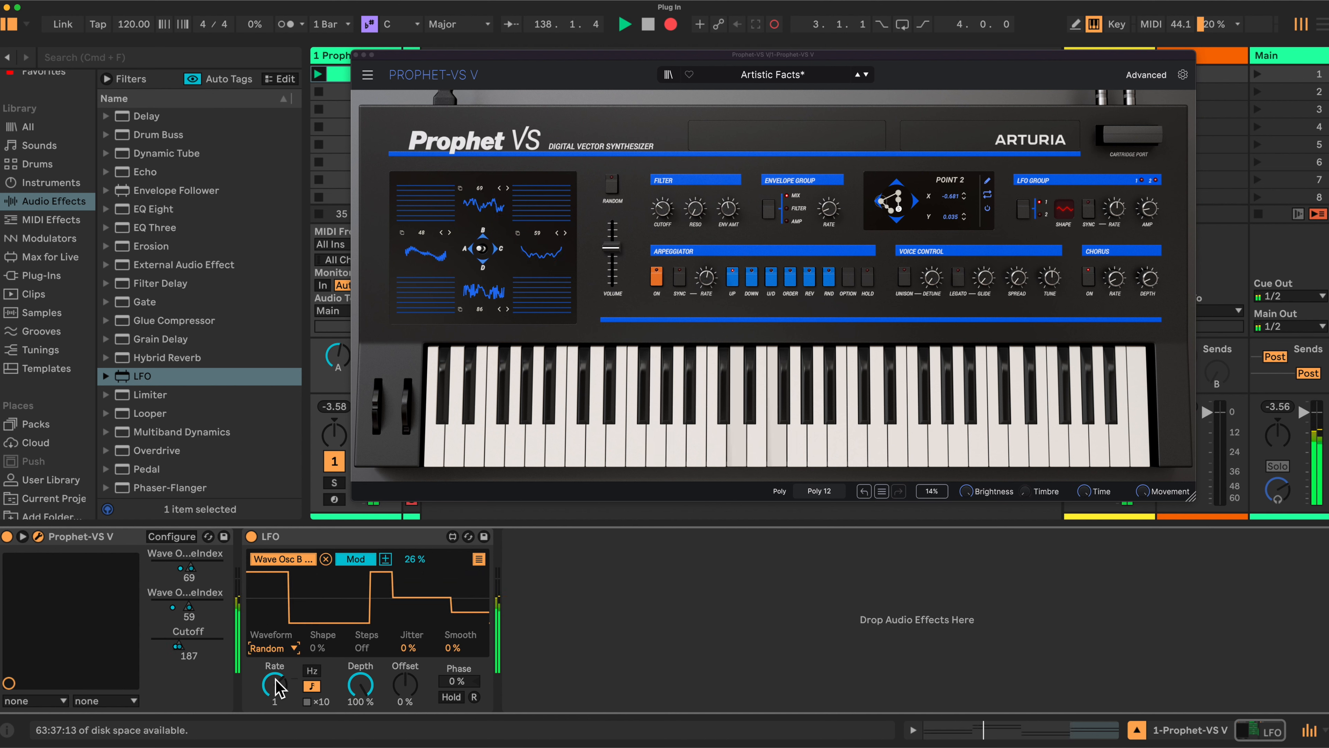
Return the LFO rate to Hz mode and set it to about 0.58 Hz
left_click(311, 686)
left_click_drag(274, 684, 274, 697)
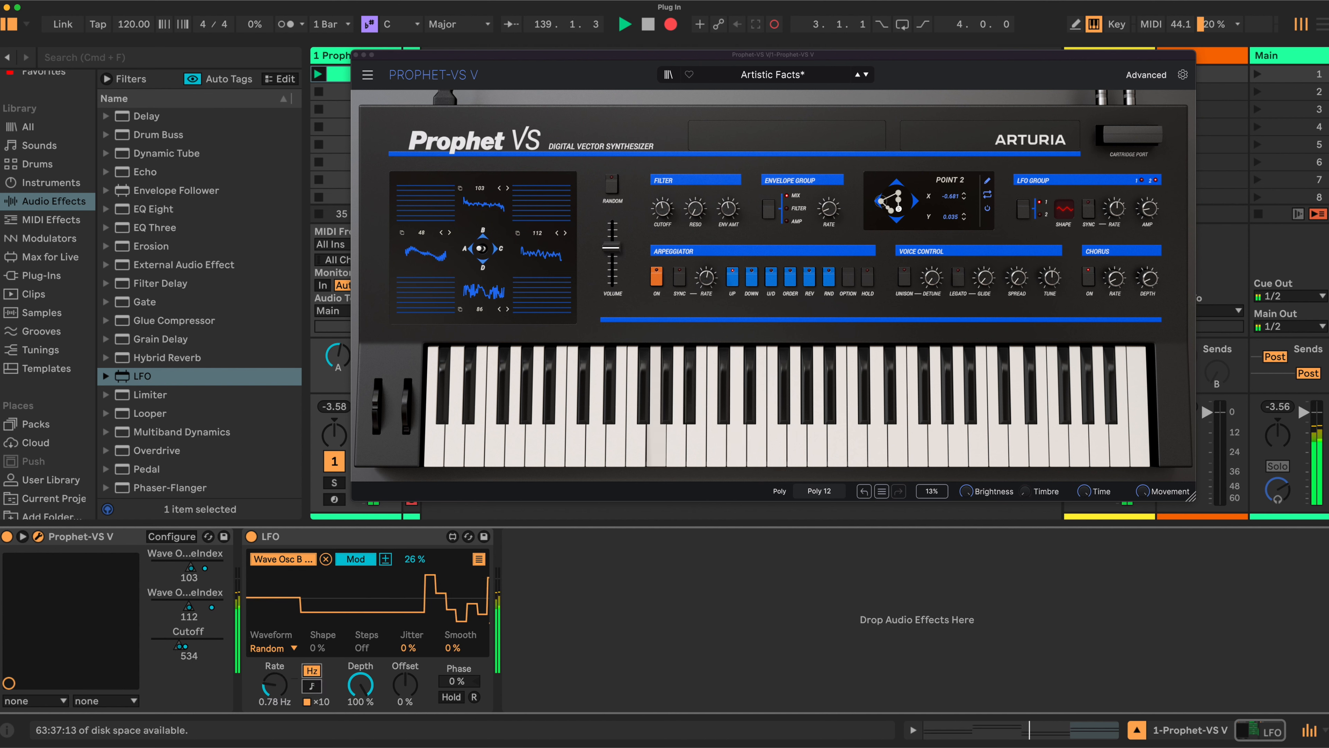
left_click_drag(274, 684, 274, 675)
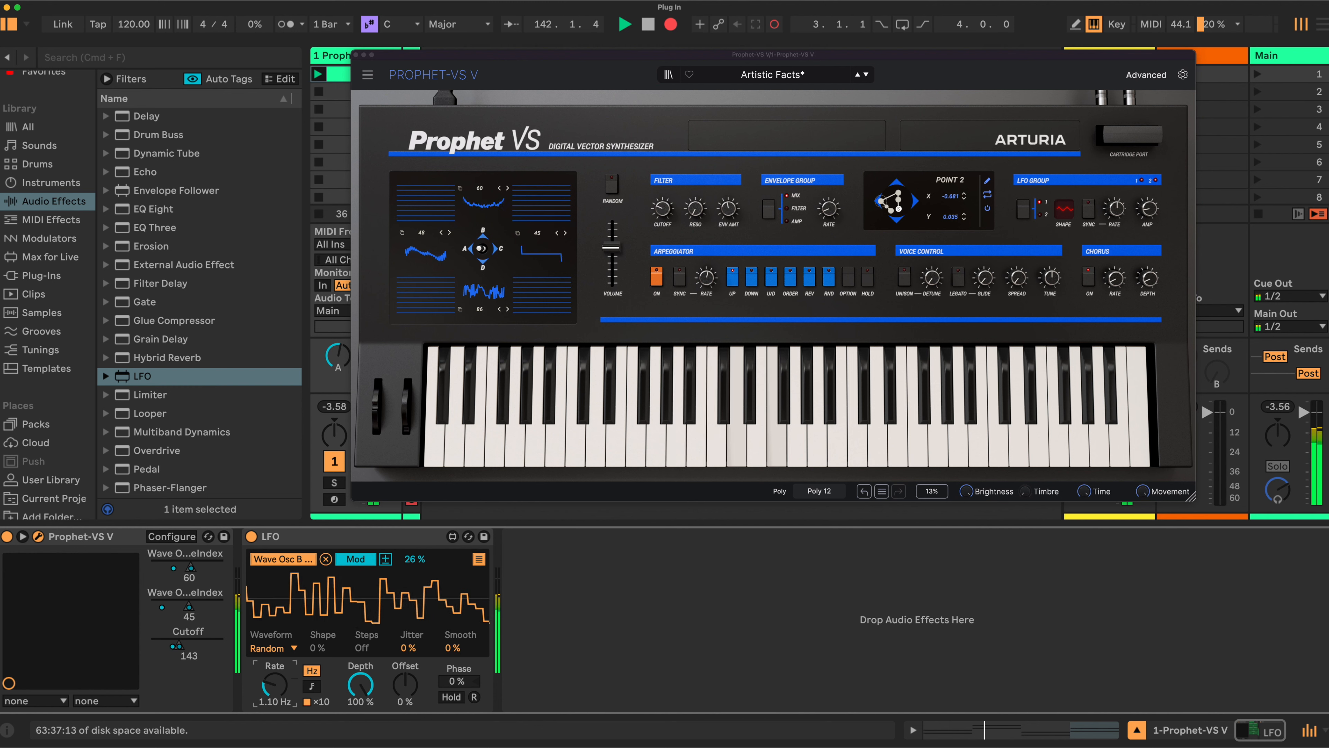
left_click_drag(274, 684, 277, 689)
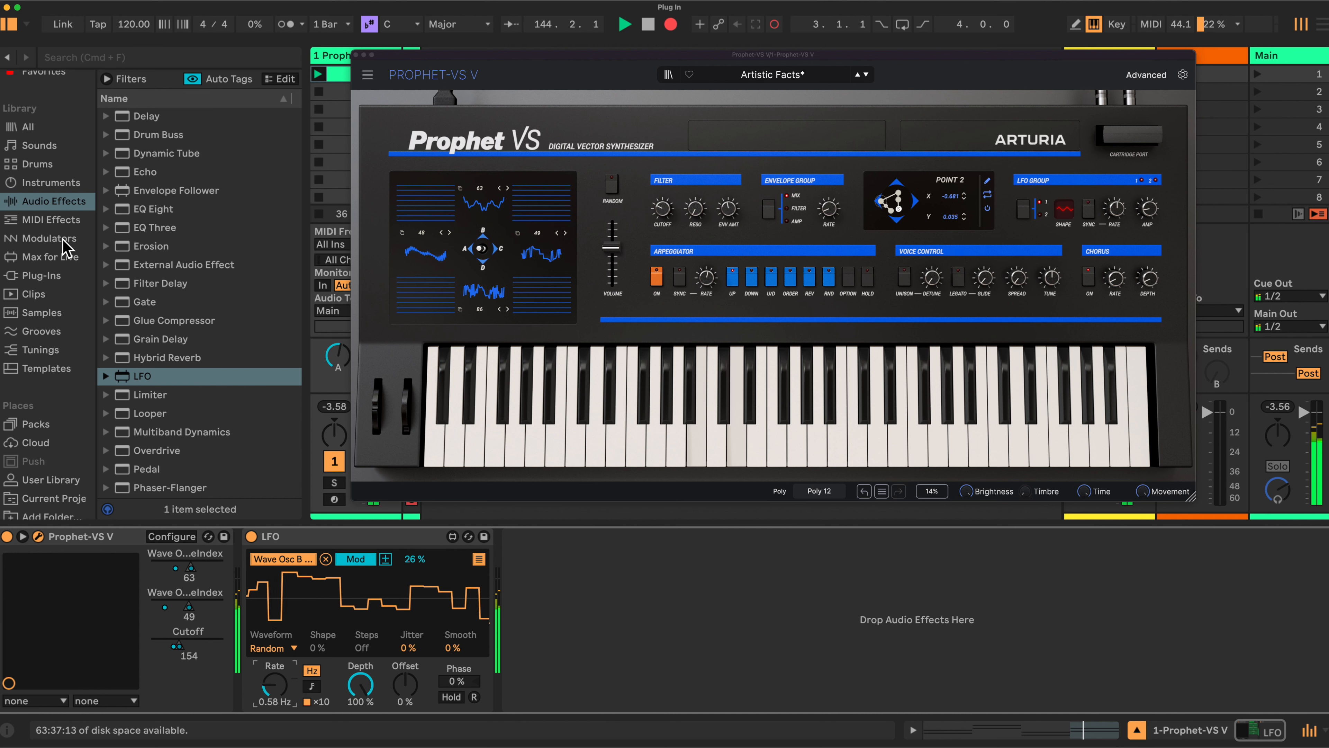
Insert the Envelope MIDI effect into the device chain ahead of the Prophet-VS V
left_click(51, 220)
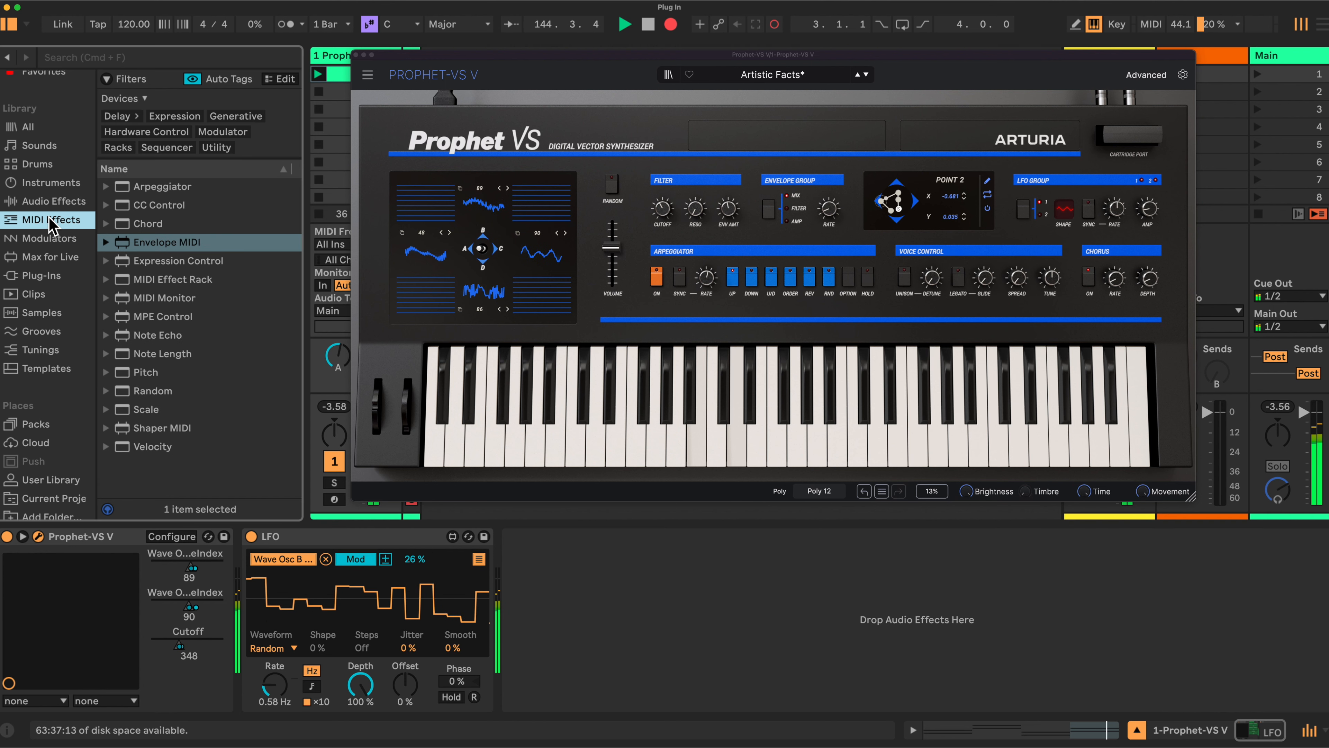
left_click(161, 244)
left_click_drag(162, 251, 7, 572)
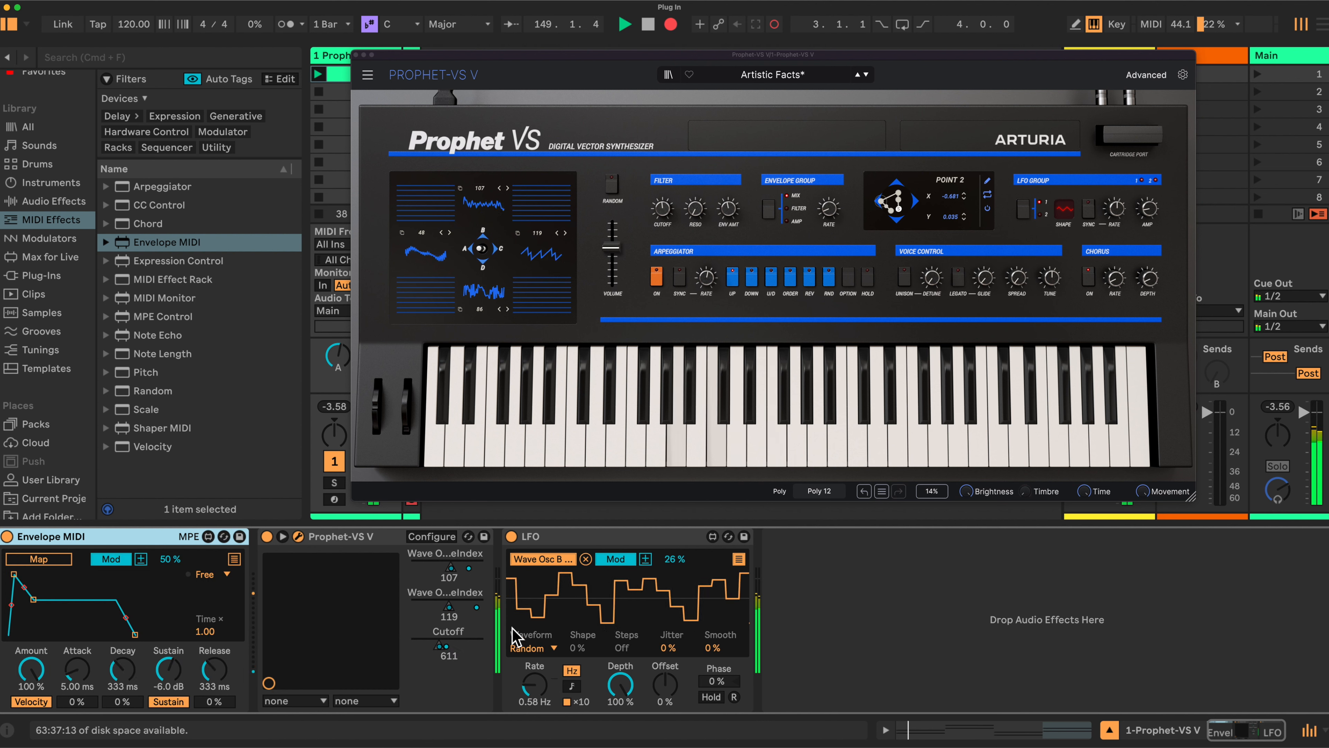
Remove the filter cutoff mapping from the LFO
left_click(738, 559)
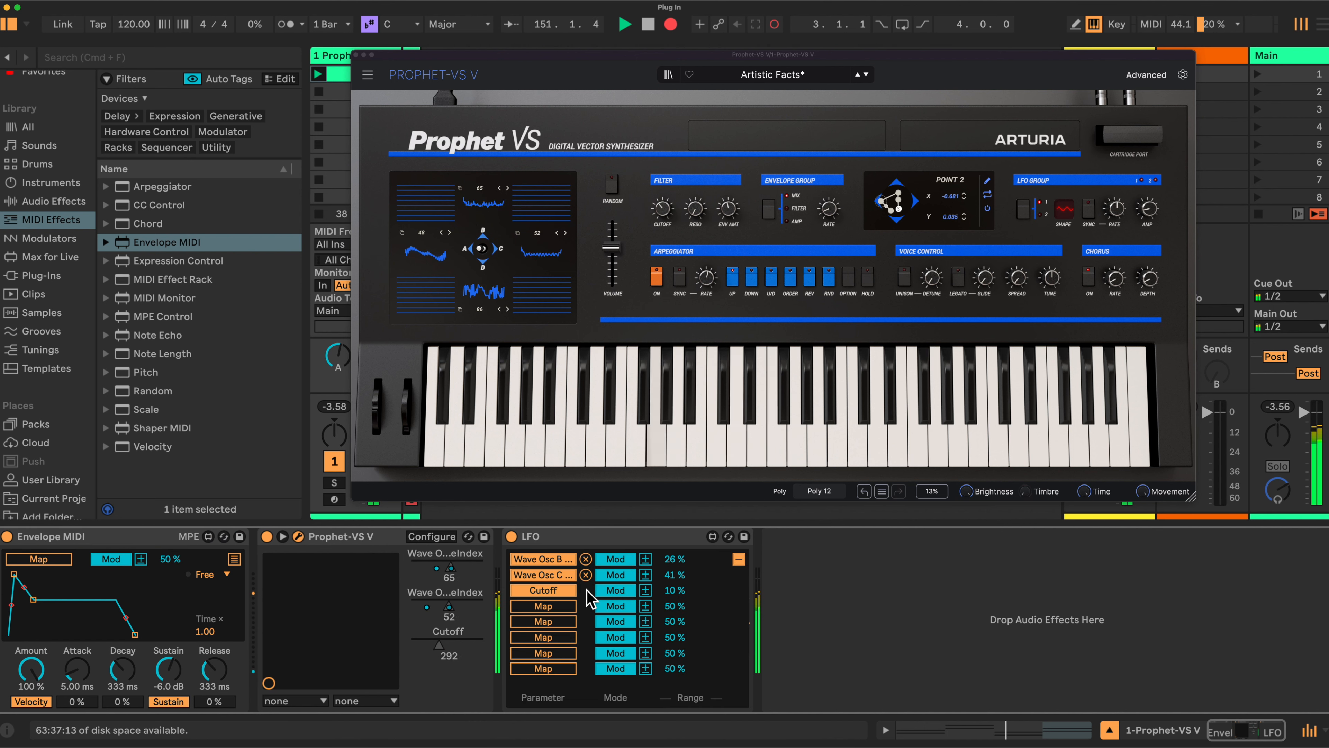
left_click(738, 559)
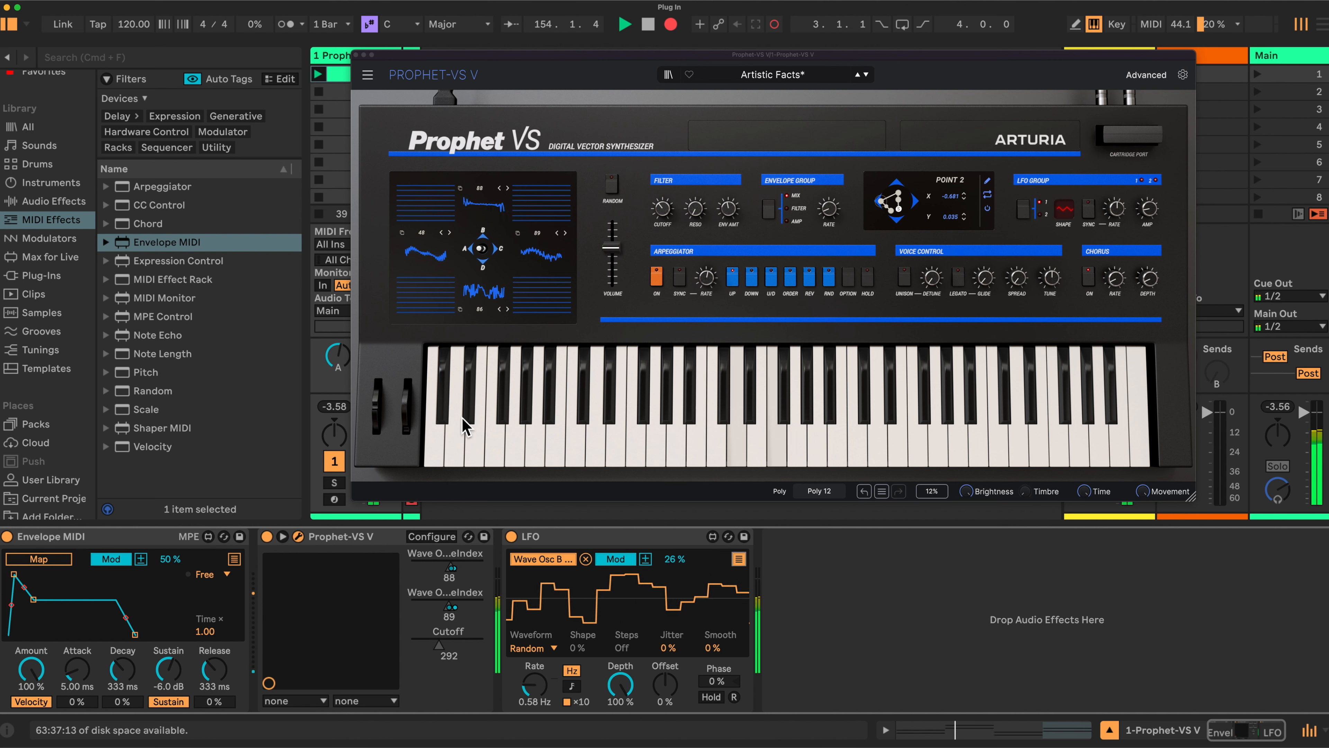
Map Envelope MIDI to the filter cutoff and shape it with about 3.30 s attack, 309 ms decay and -5.0 dB sustain
left_click(433, 538)
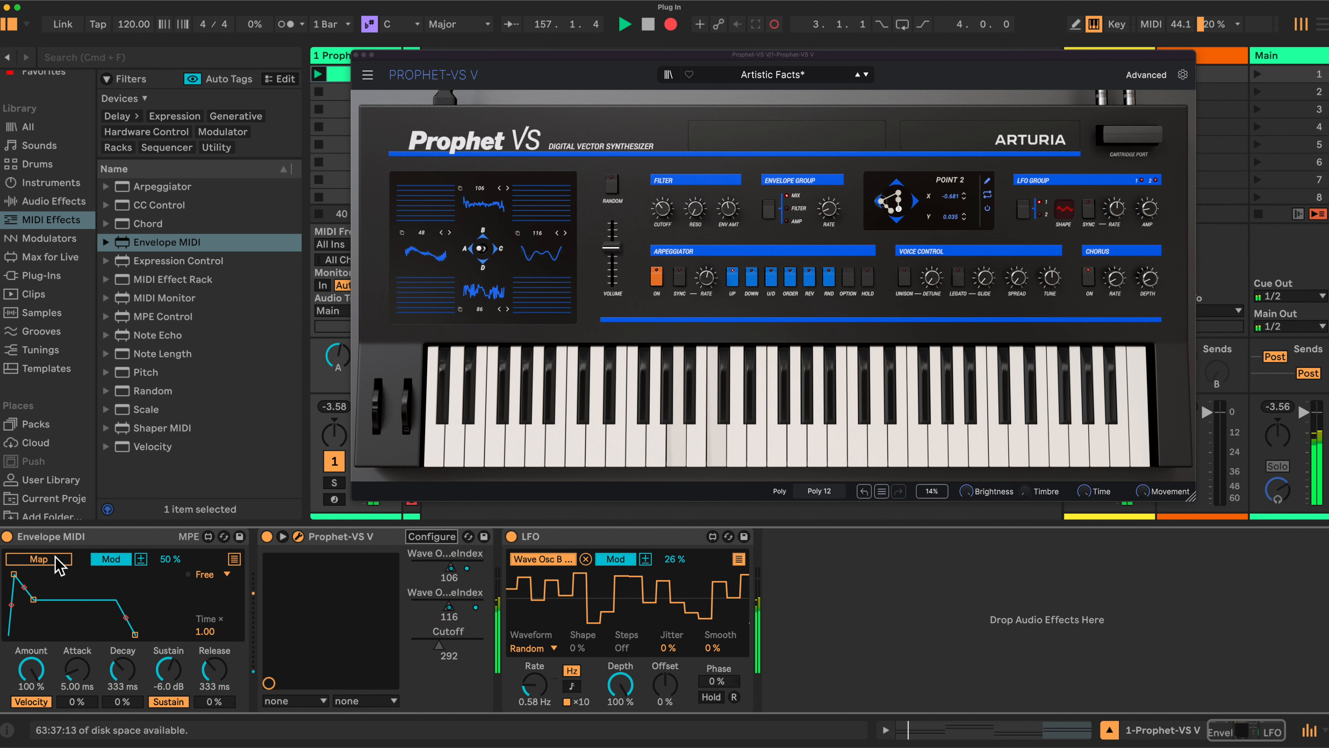
left_click(468, 656)
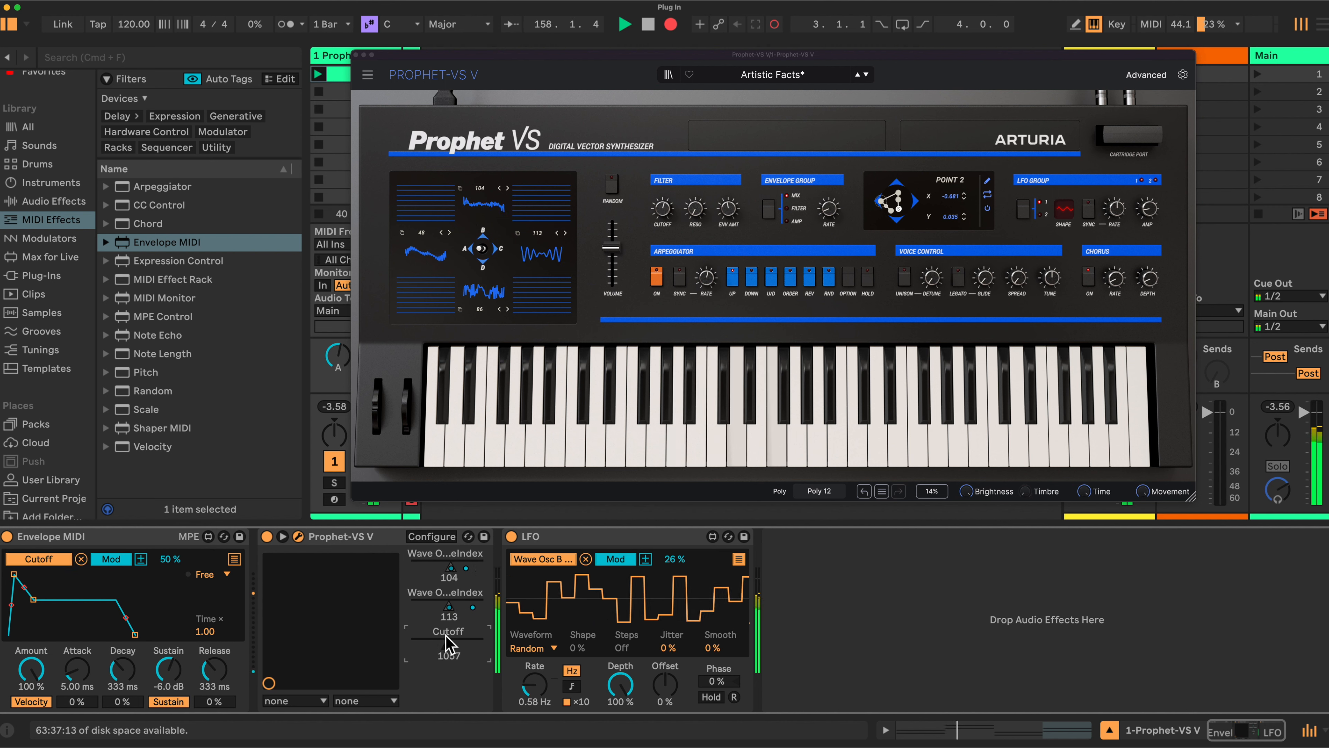
left_click_drag(13, 575, 60, 597)
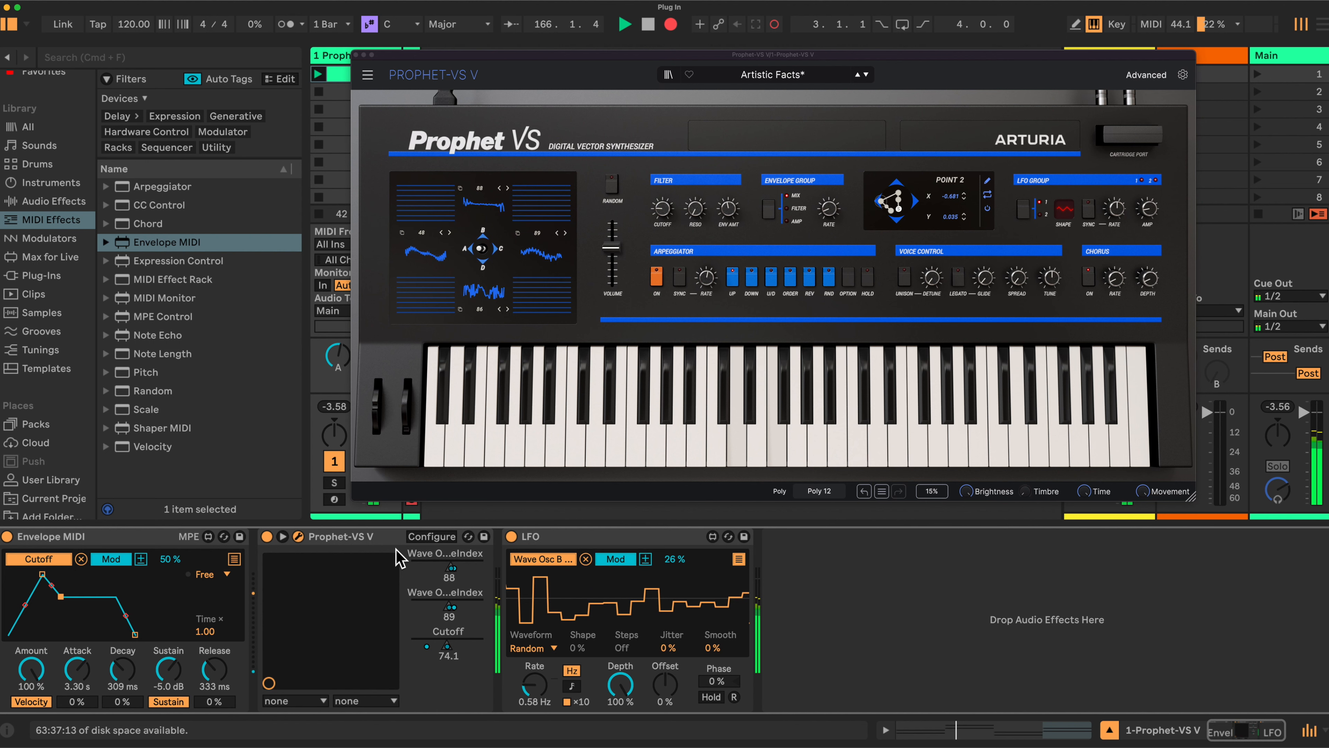
Group the Envelope MIDI, Prophet-VS V and LFO devices into an Instrument Rack
left_click(151, 535)
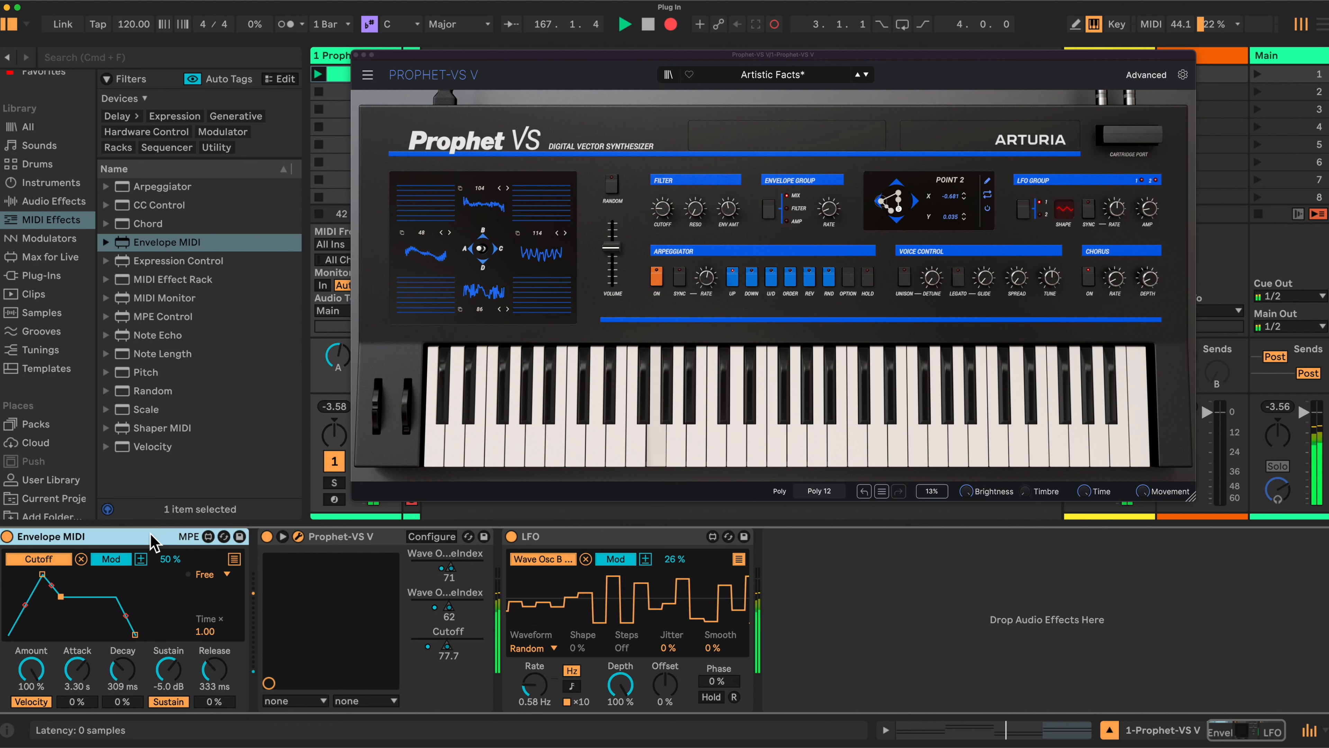
left_click(362, 536, "shift")
left_click(608, 541, "shift")
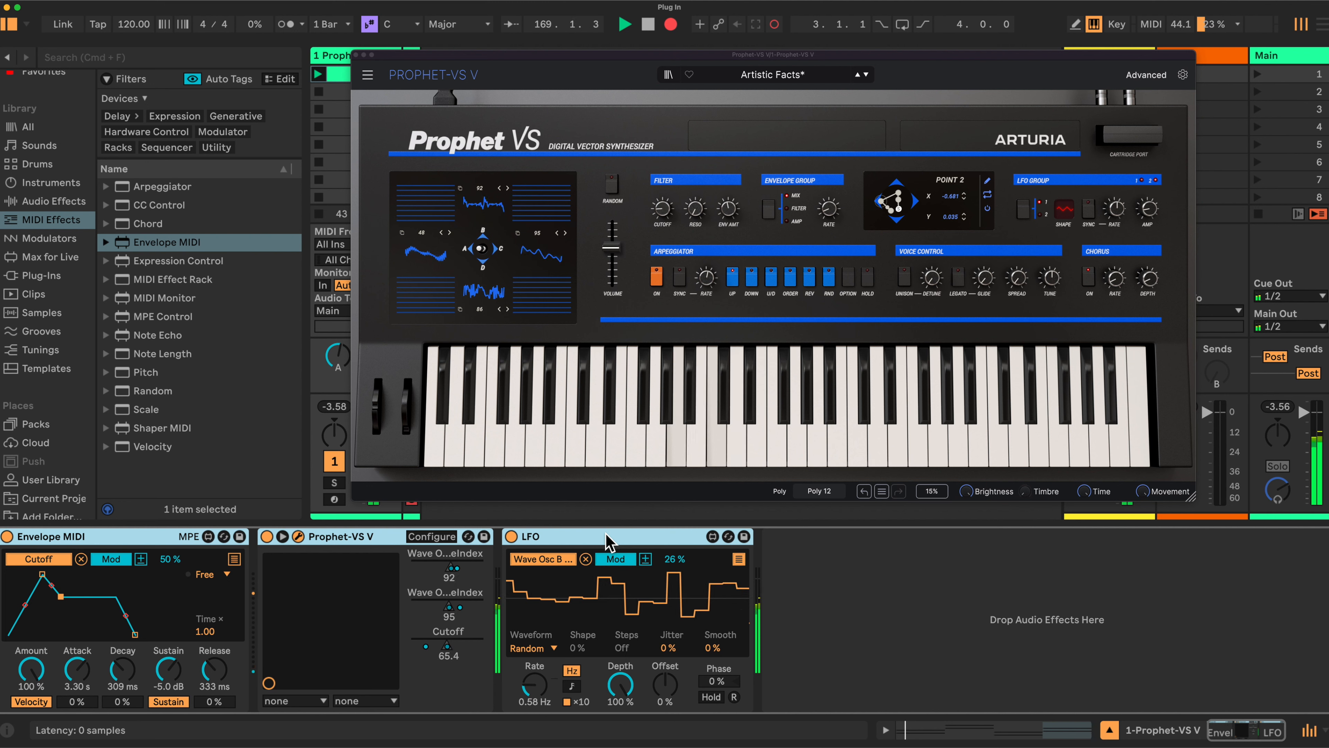
right_click(607, 536)
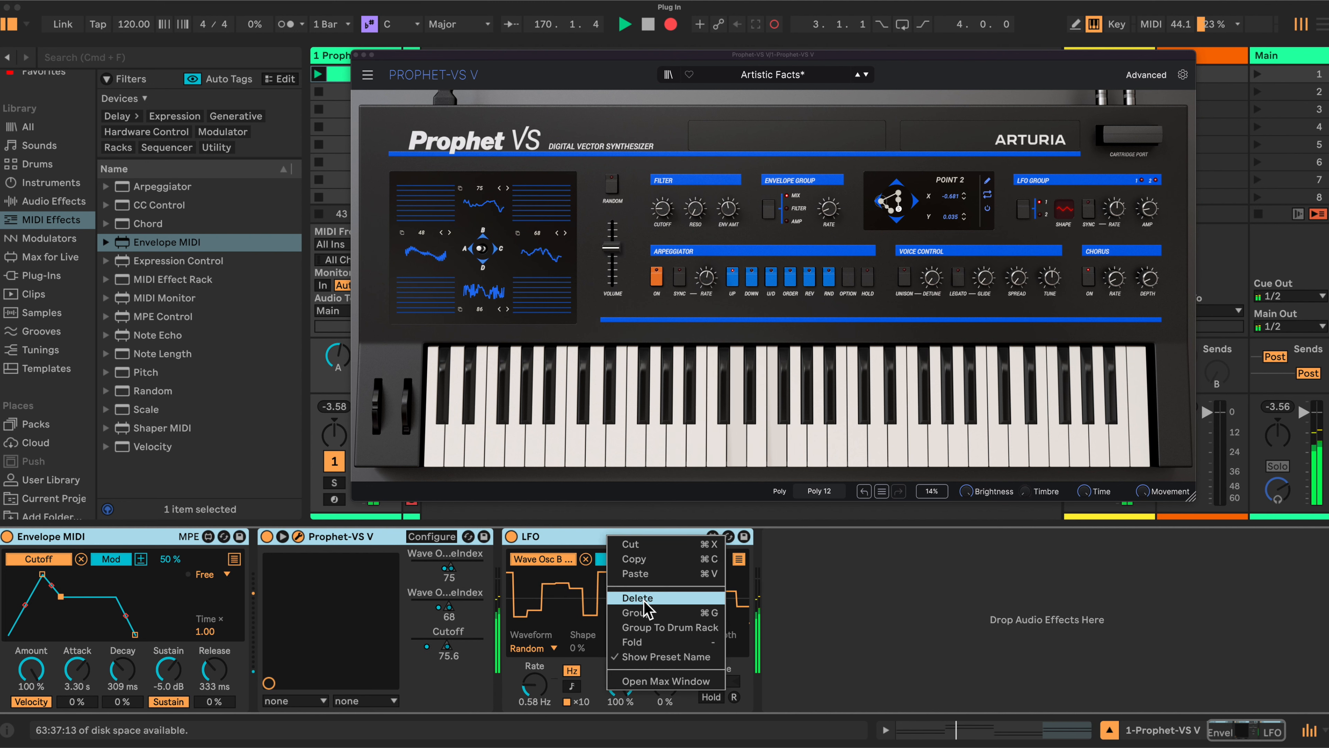
left_click(639, 613)
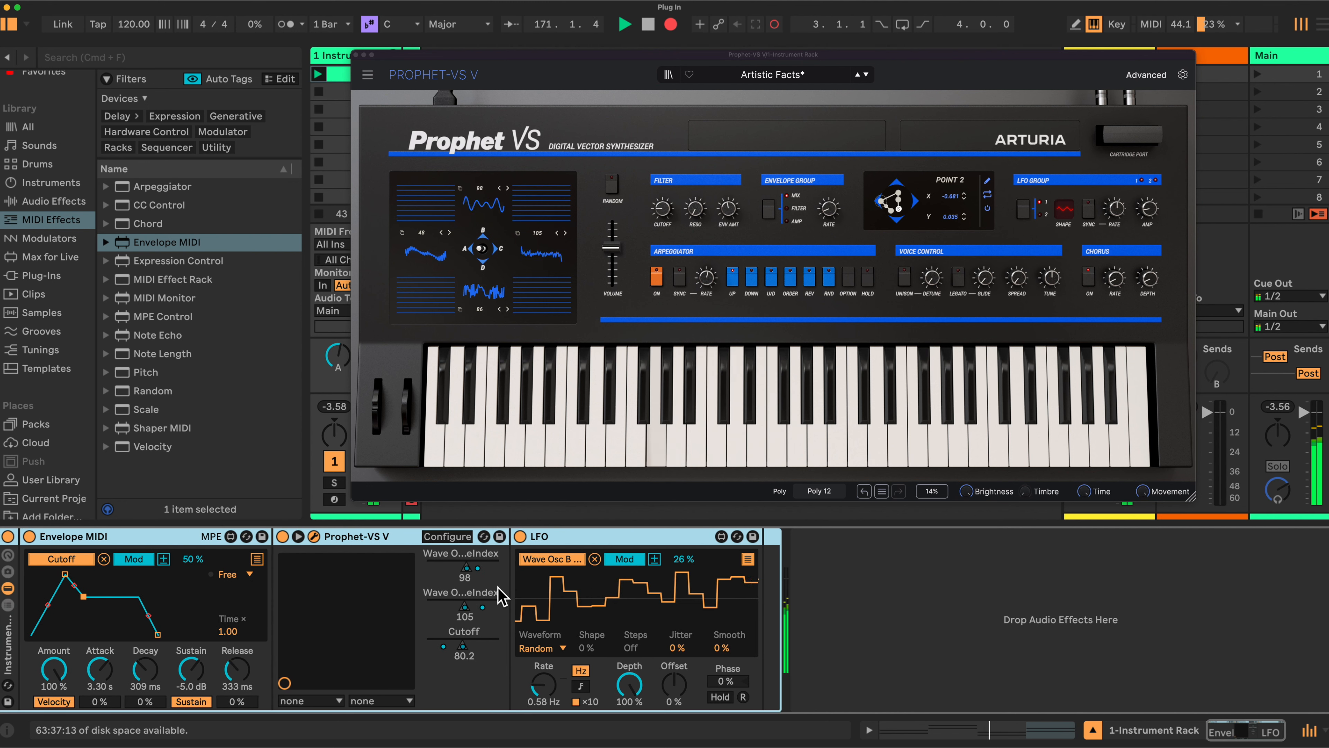
Show the rack's macro controls and map the LFO's rate to Macro 1 and its waveform to Macro 2
left_click(8, 557)
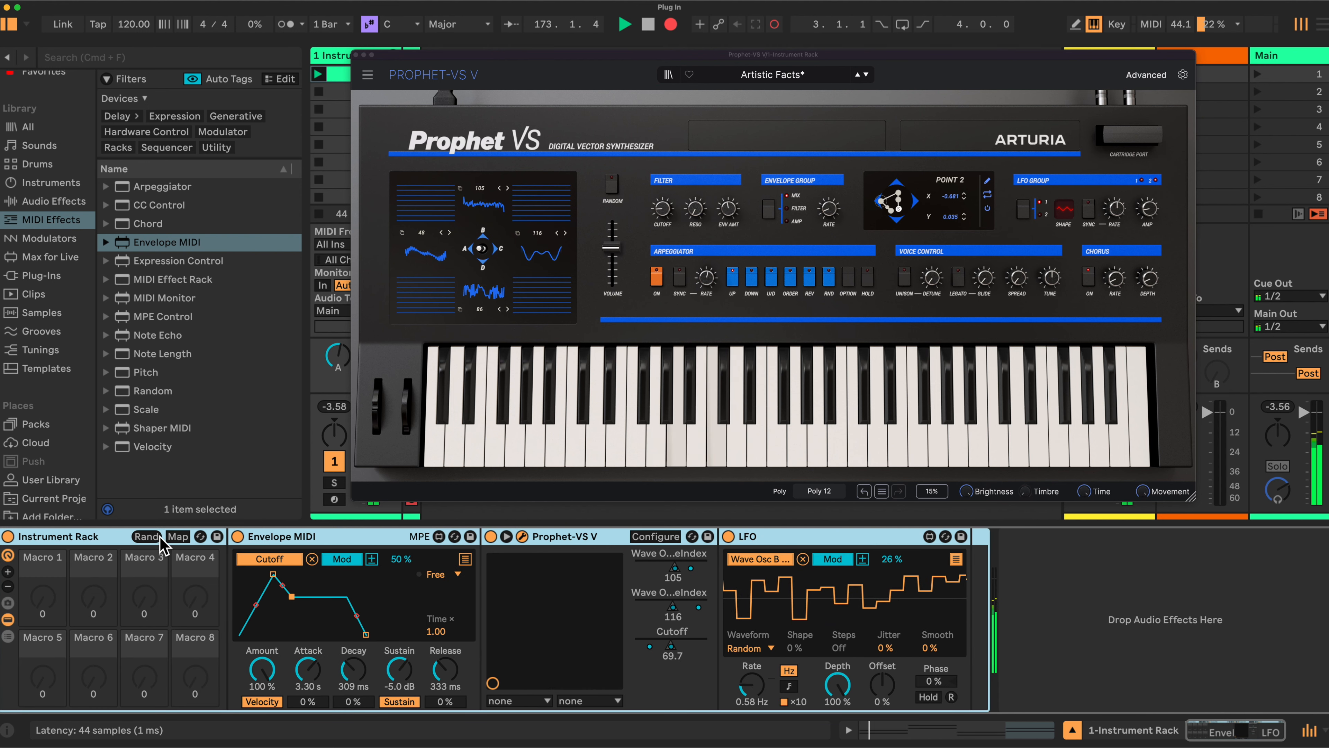
left_click(178, 536)
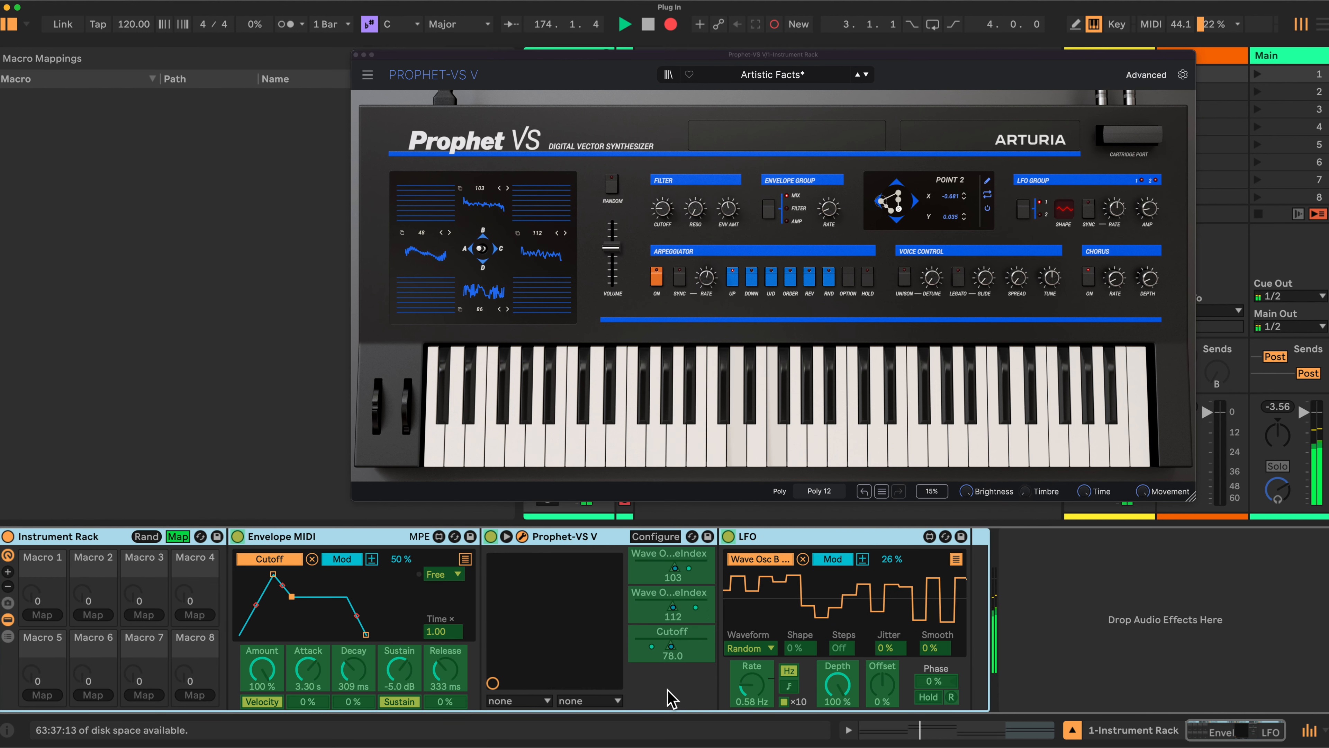
left_click(42, 615)
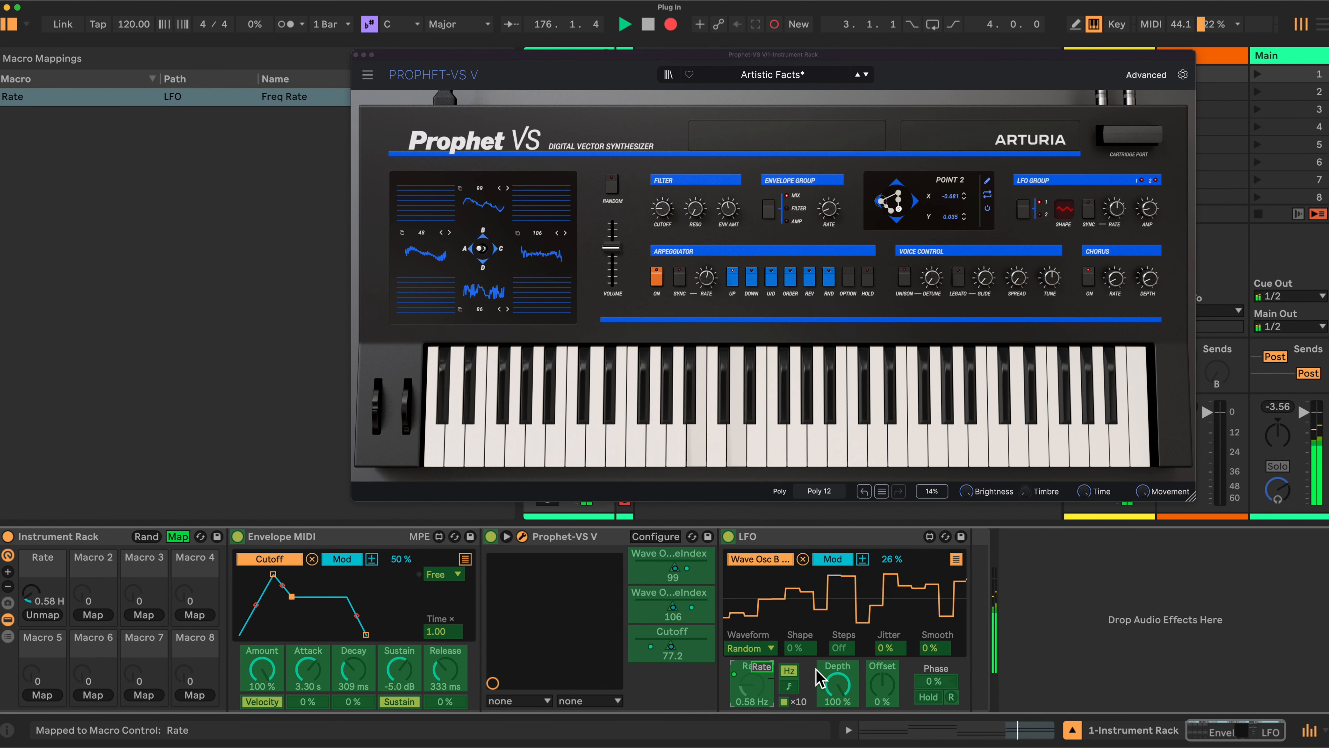
left_click(749, 648)
left_click(93, 615)
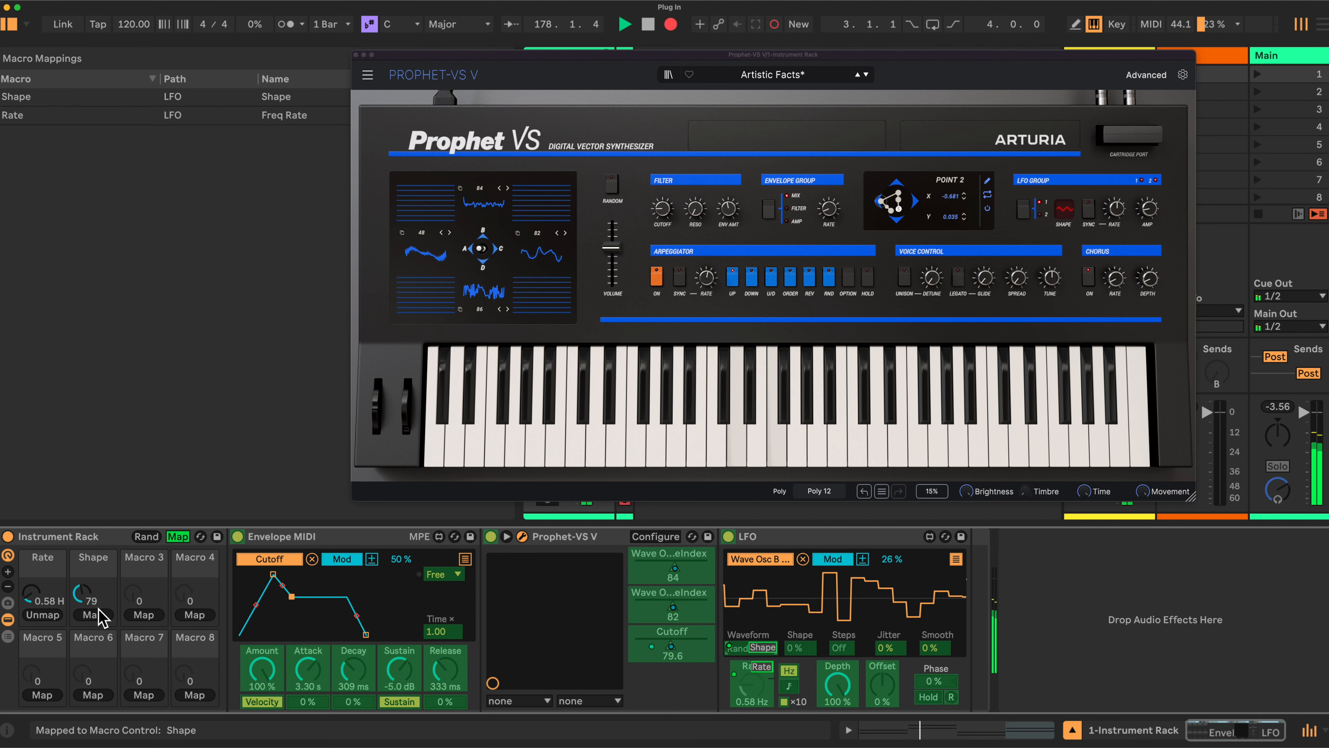
left_click(259, 681)
left_click(48, 692)
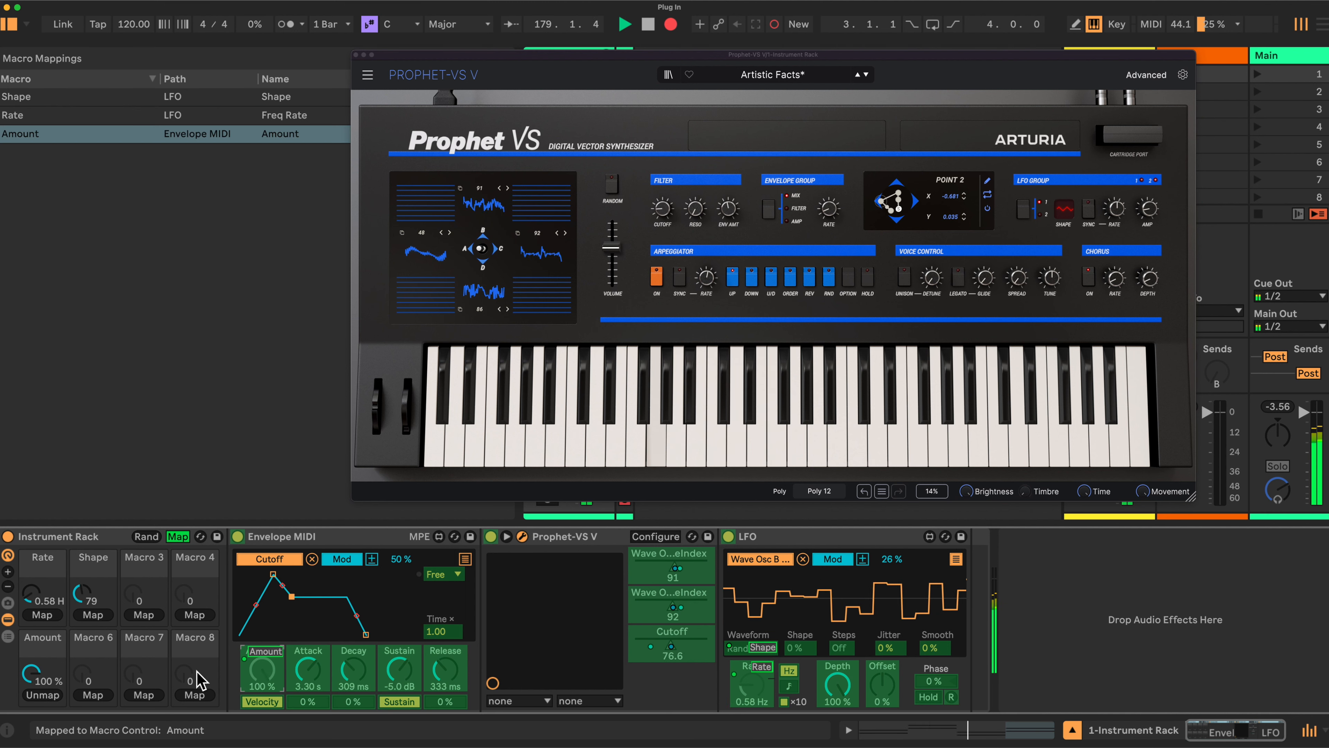
left_click(42, 695)
Map Envelope MIDI's attack, decay, sustain and release to Macros 5 through 8 and finish macro mapping
left_click(43, 695)
left_click(308, 670)
left_click(93, 694)
left_click(353, 670)
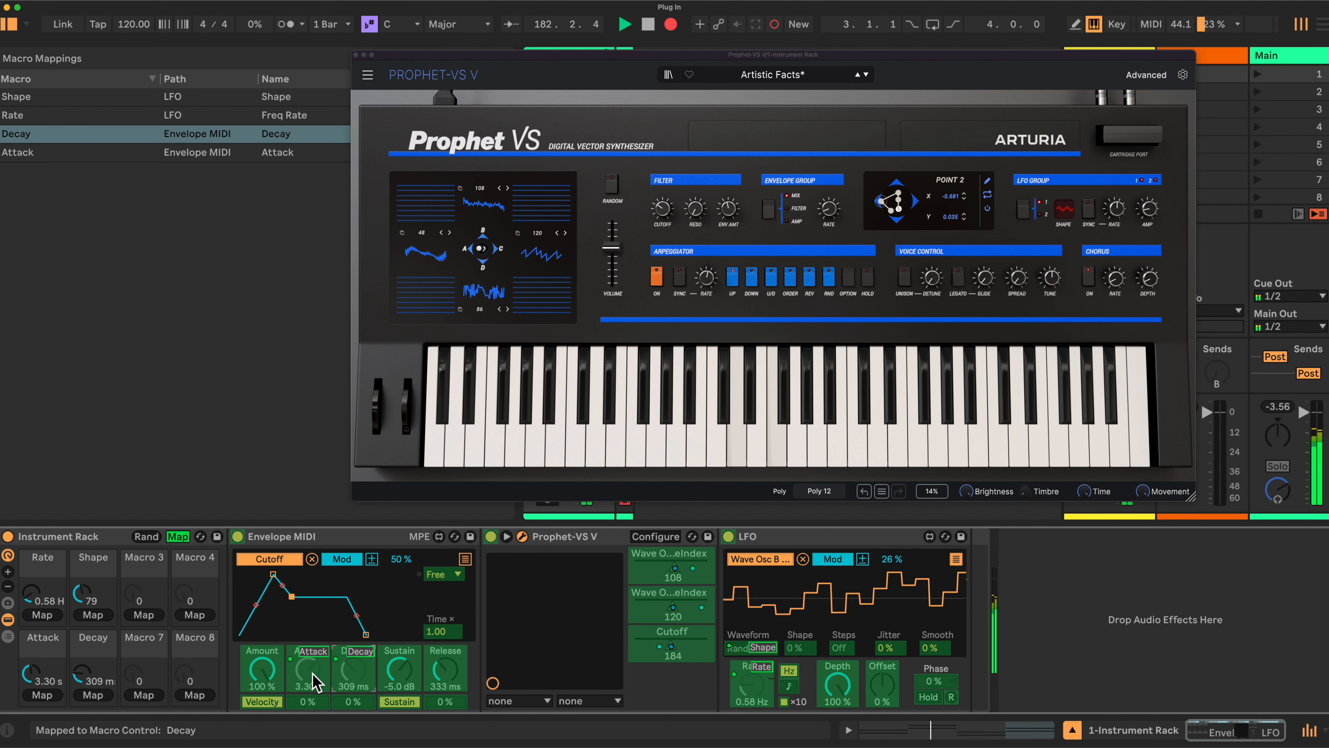
left_click(149, 696)
left_click(400, 671)
left_click(194, 695)
left_click(180, 538)
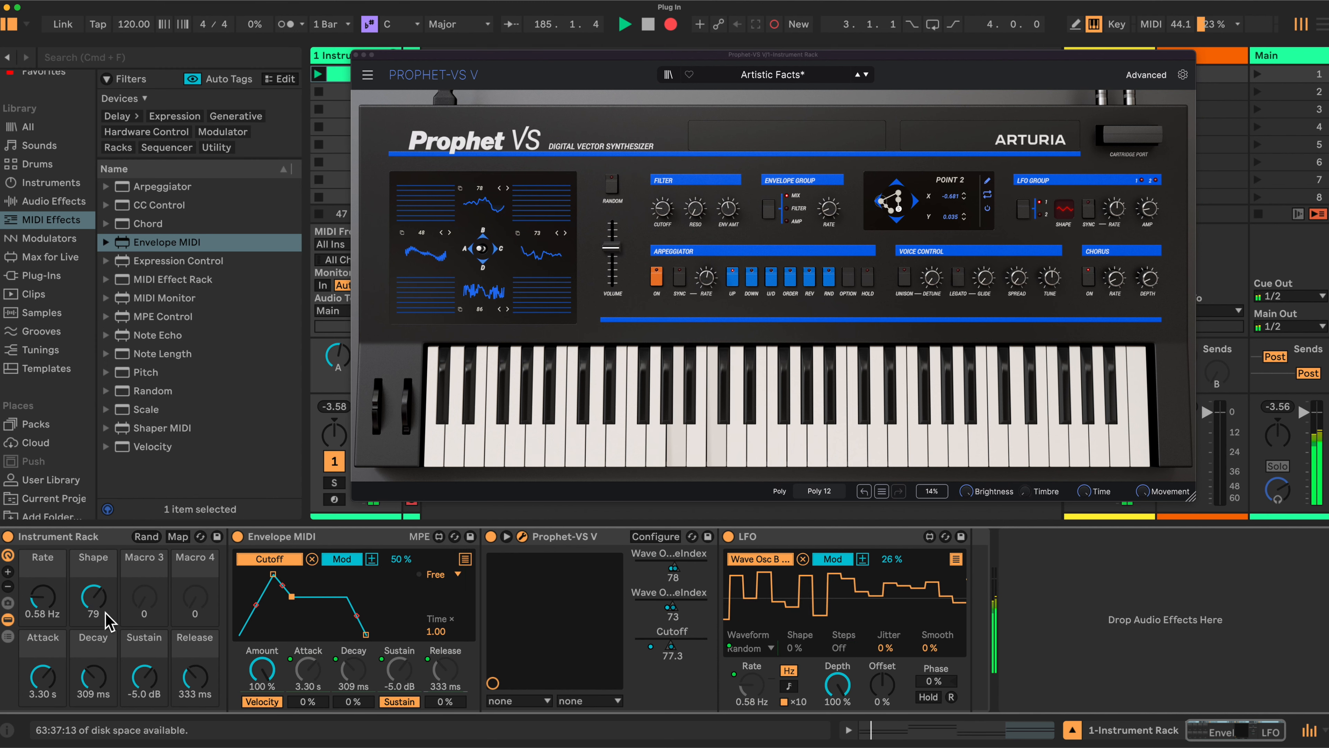
Set the rack's Rate macro to about 0.33 Hz and its Attack macro to about 408 ms
mouse_move(52, 626)
left_mouse_down()
mouse_move(53, 597)
mouse_move(52, 614)
left_mouse_up()
left_click_drag(43, 677, 43, 704)
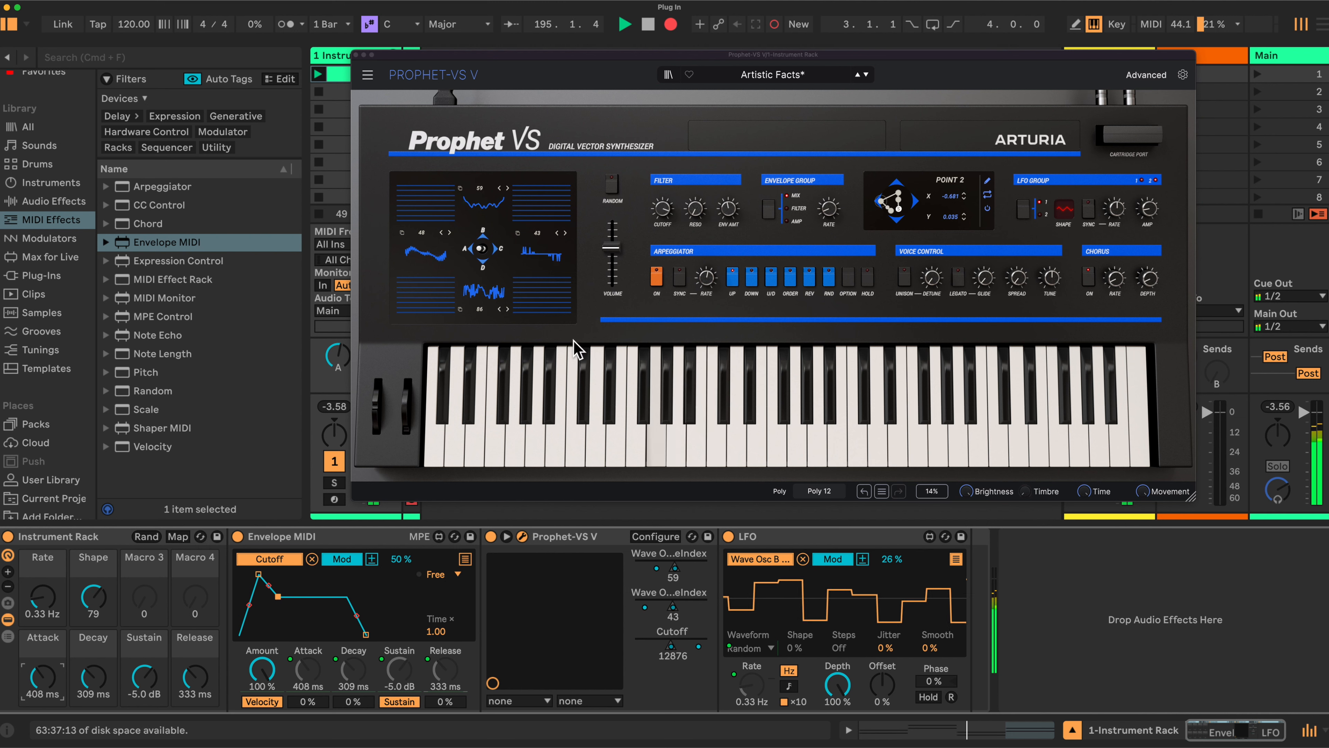
Set the Shape macro to 56 for a square LFO waveform and raise the Rate macro to about 1.39 Hz
left_click_drag(93, 597, 93, 601)
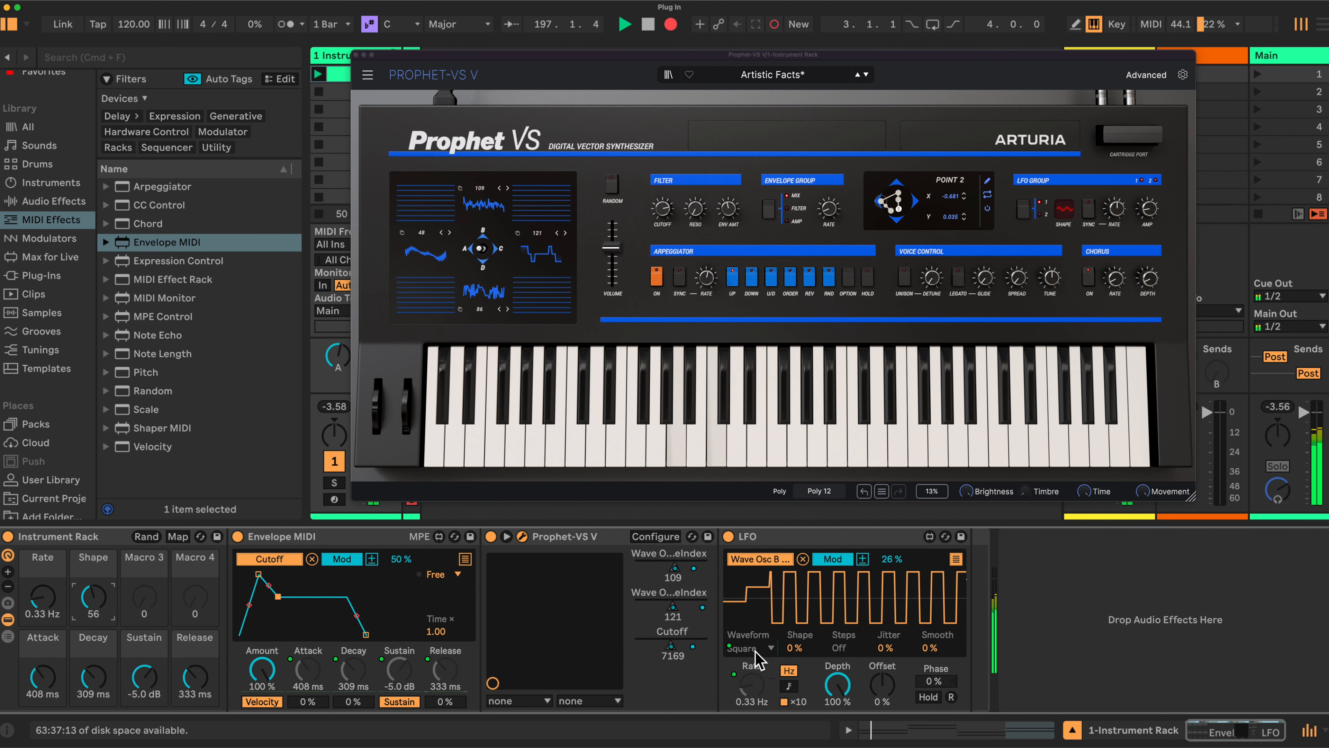
mouse_move(26, 613)
left_mouse_down()
mouse_move(26, 591)
mouse_move(26, 628)
left_mouse_up()
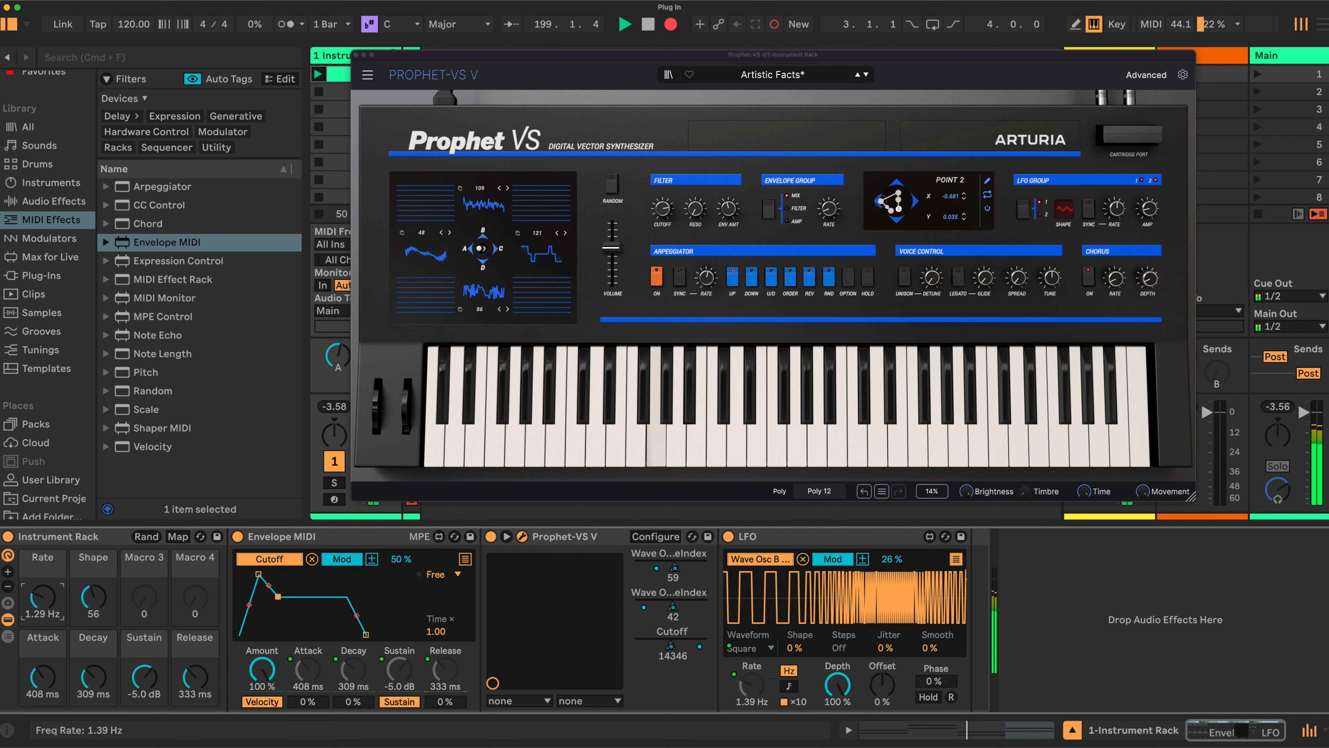